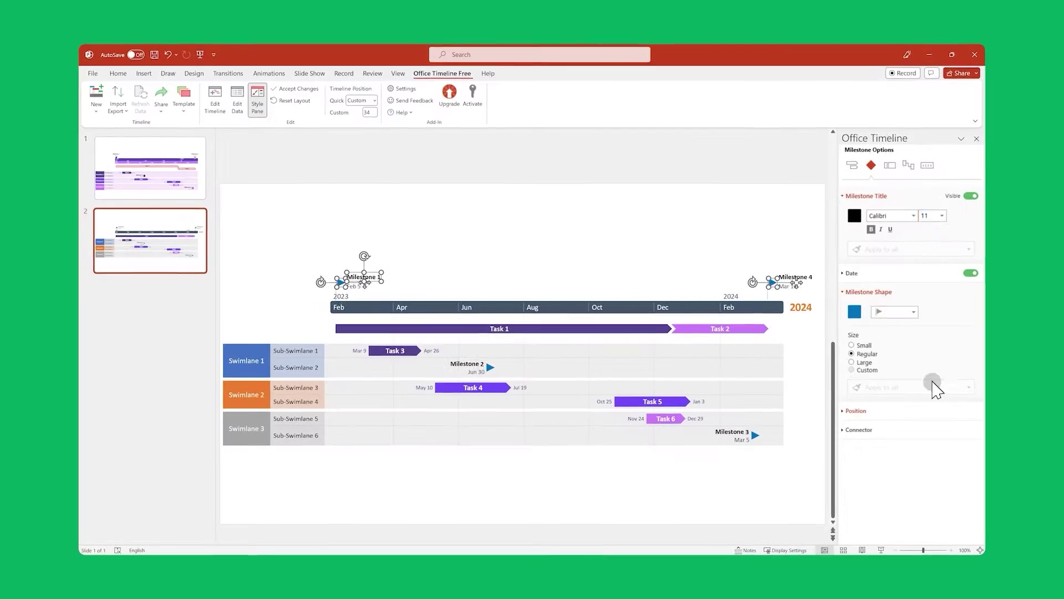
- Colour the milestones and swimlane headers purple, applied to all swimlanes
left_click(864, 252)
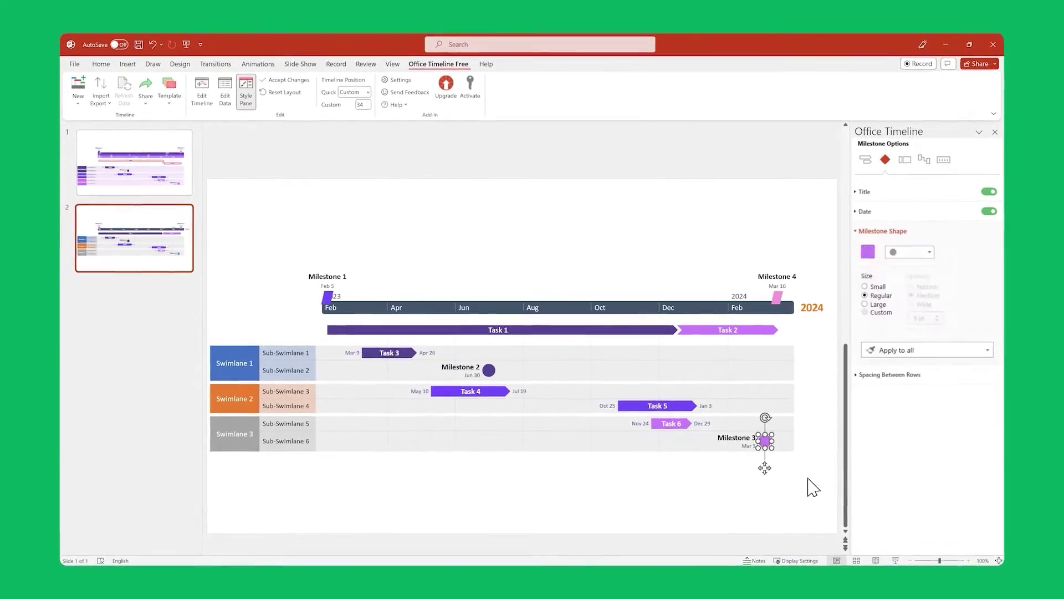
left_click(868, 294)
left_click(244, 432)
left_click(900, 436)
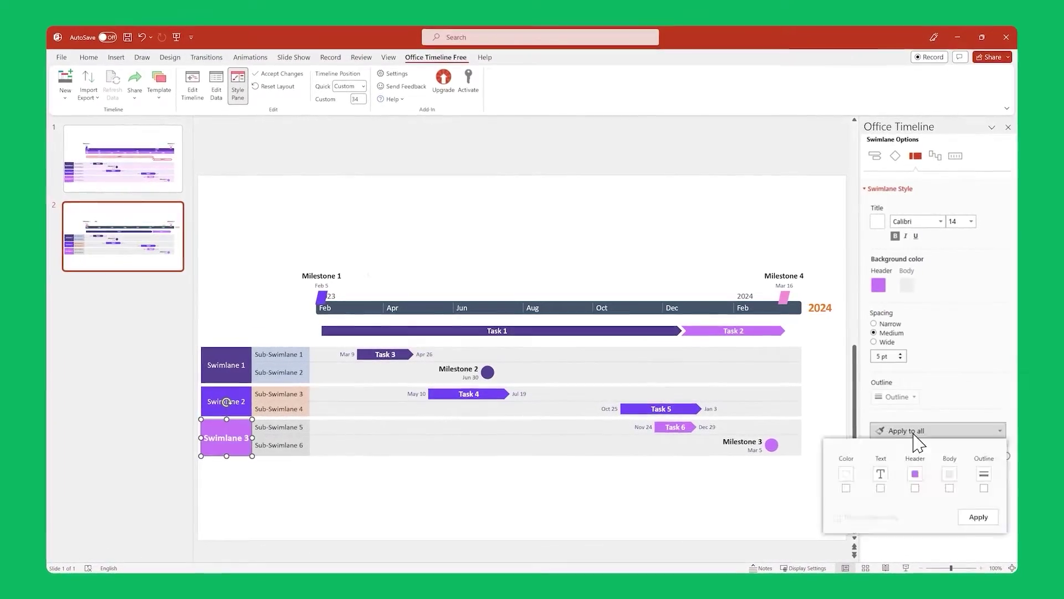
- Give all sub-swimlane titles a custom colour
left_click(979, 517)
left_click(278, 394)
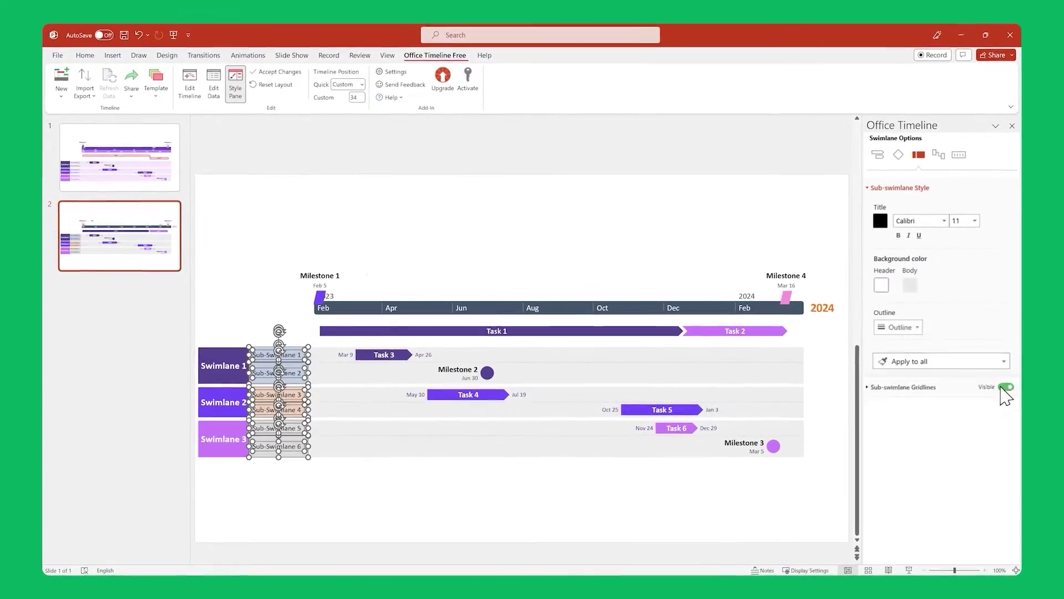
left_click(877, 221)
left_click(928, 311)
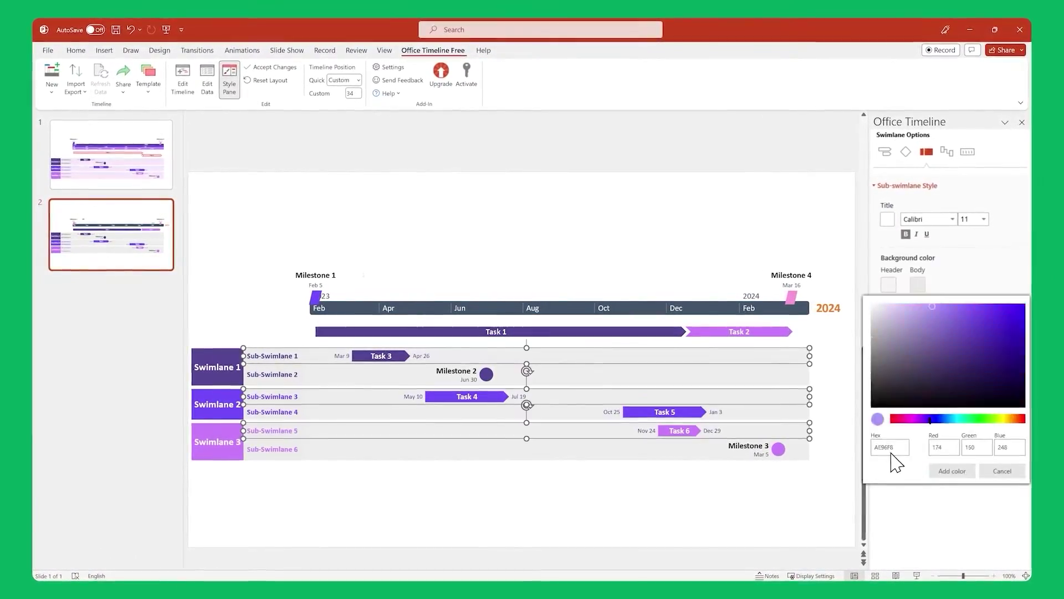
left_click(841, 496)
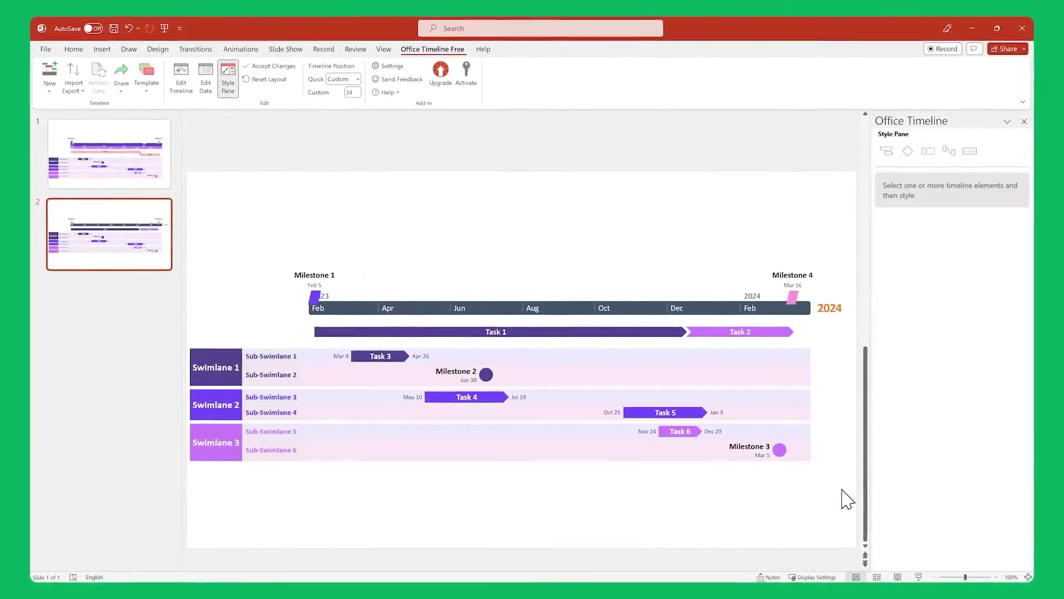
left_click(561, 307)
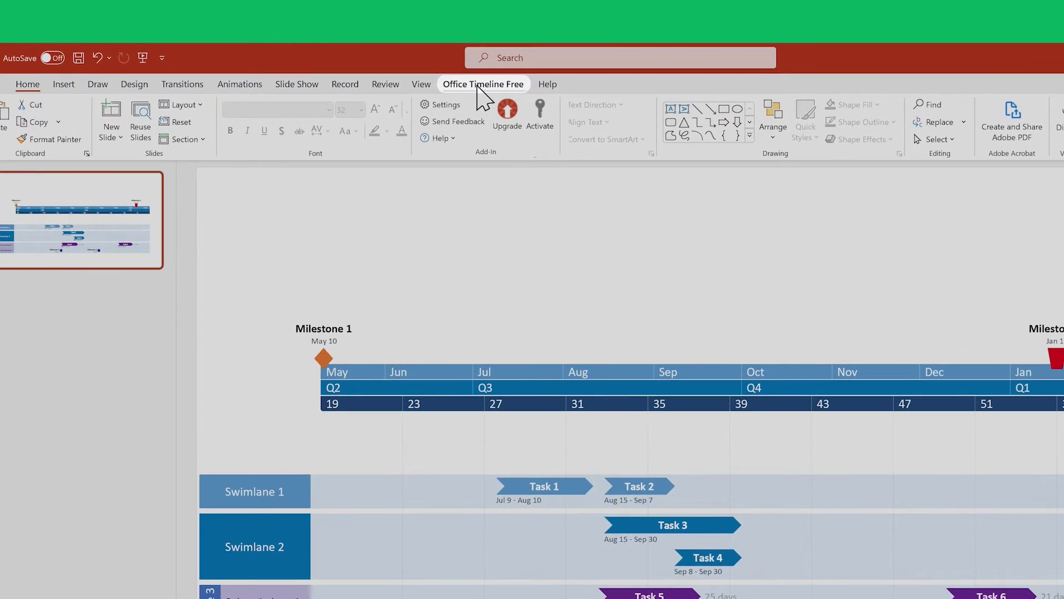
- Open the Office Timeline Free commands and the timeline data editor
left_click(480, 85)
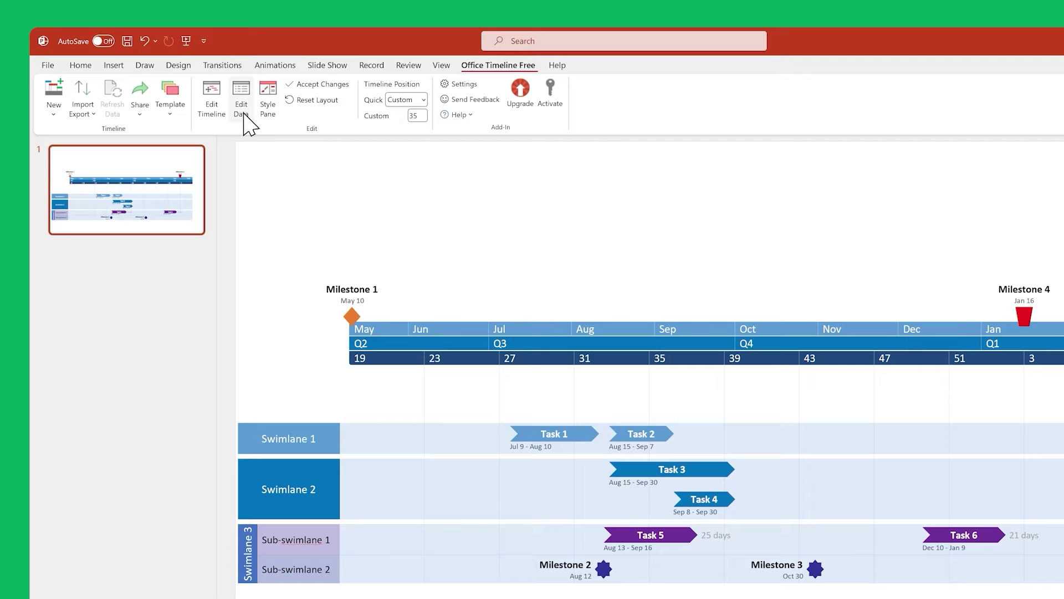
left_click(243, 105)
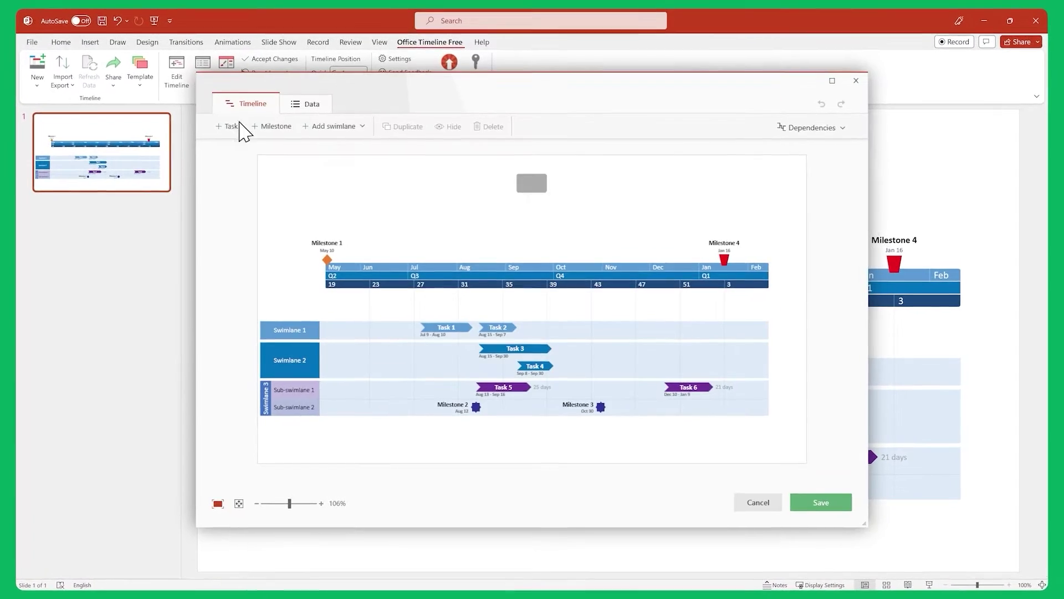
left_click_drag(485, 335, 491, 350)
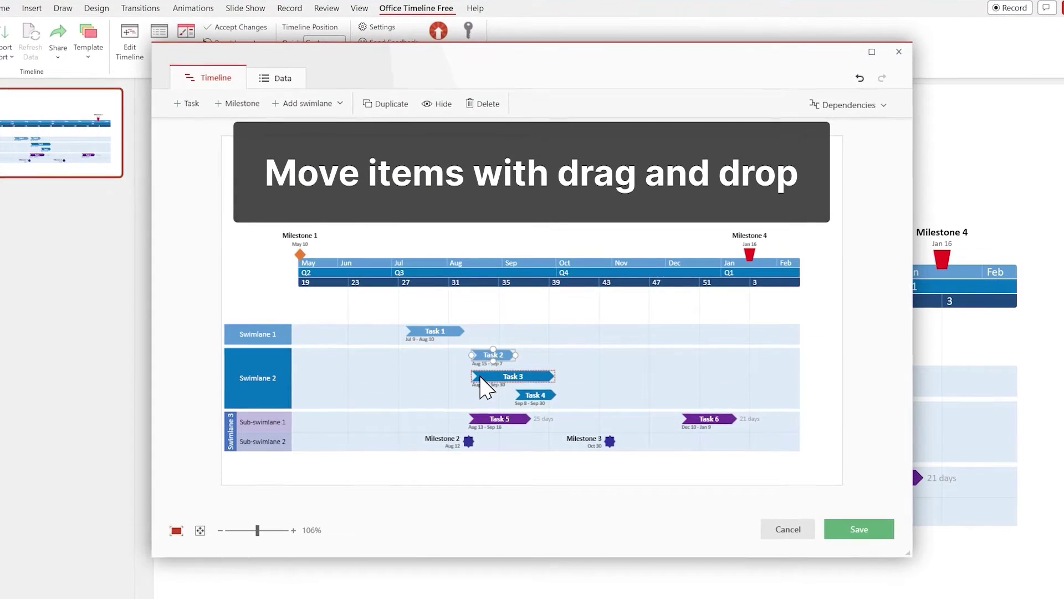
left_click_drag(486, 386, 486, 220)
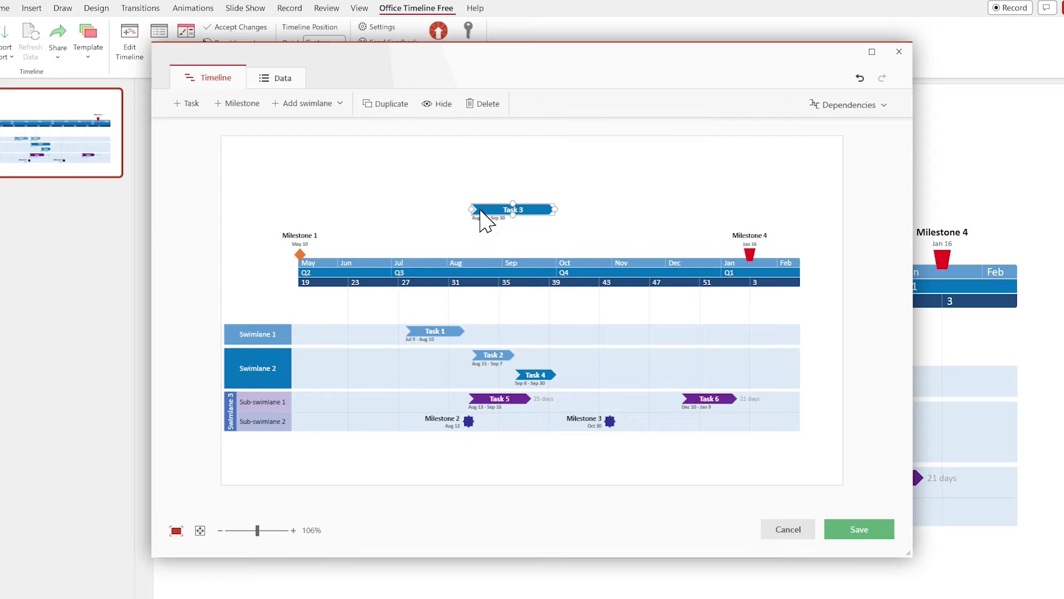
left_click_drag(495, 270, 495, 246)
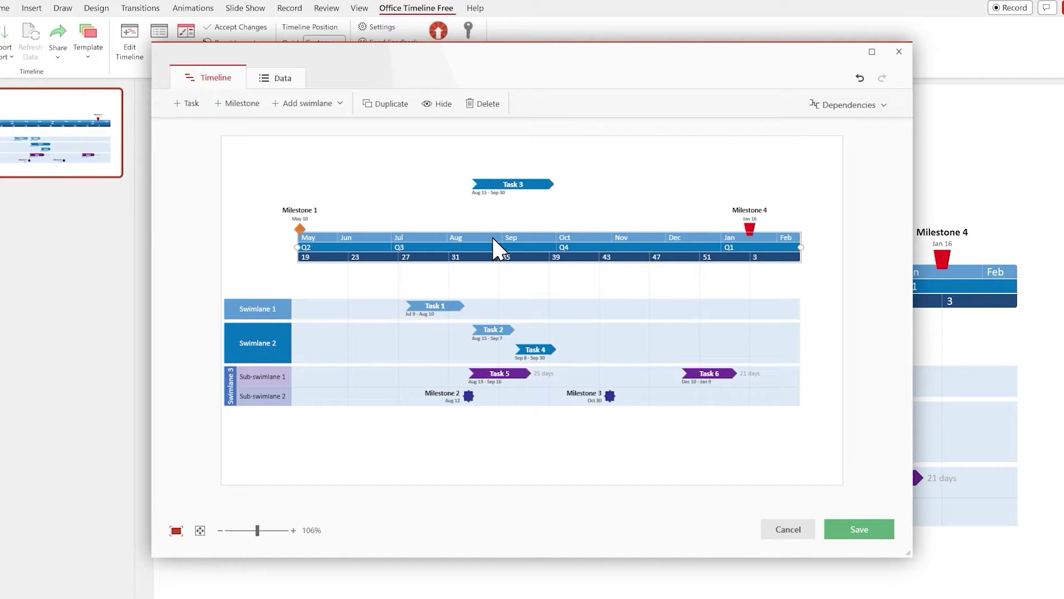
left_click(301, 229)
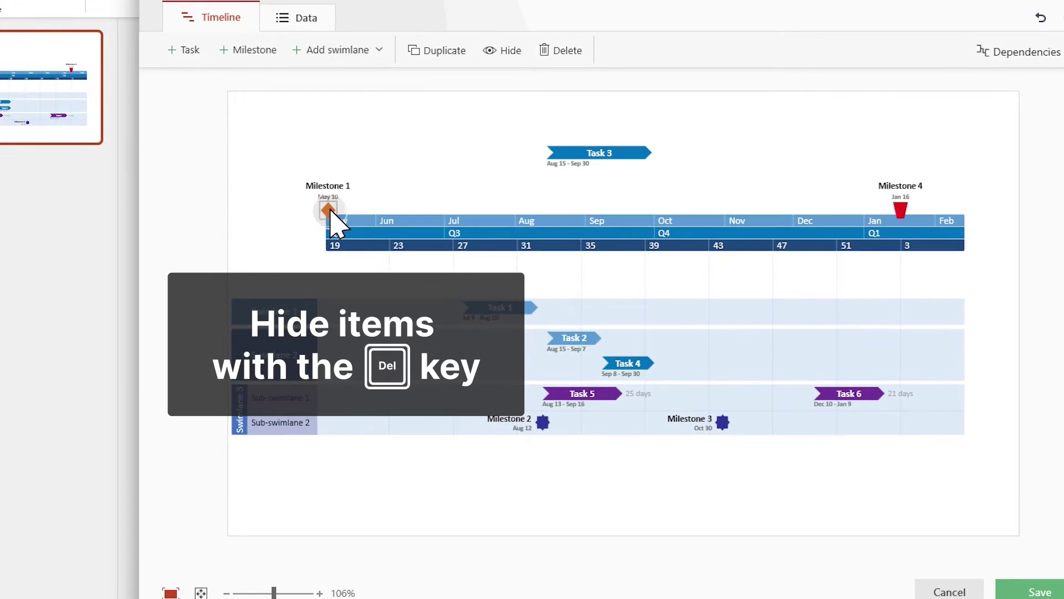
key("Delete")
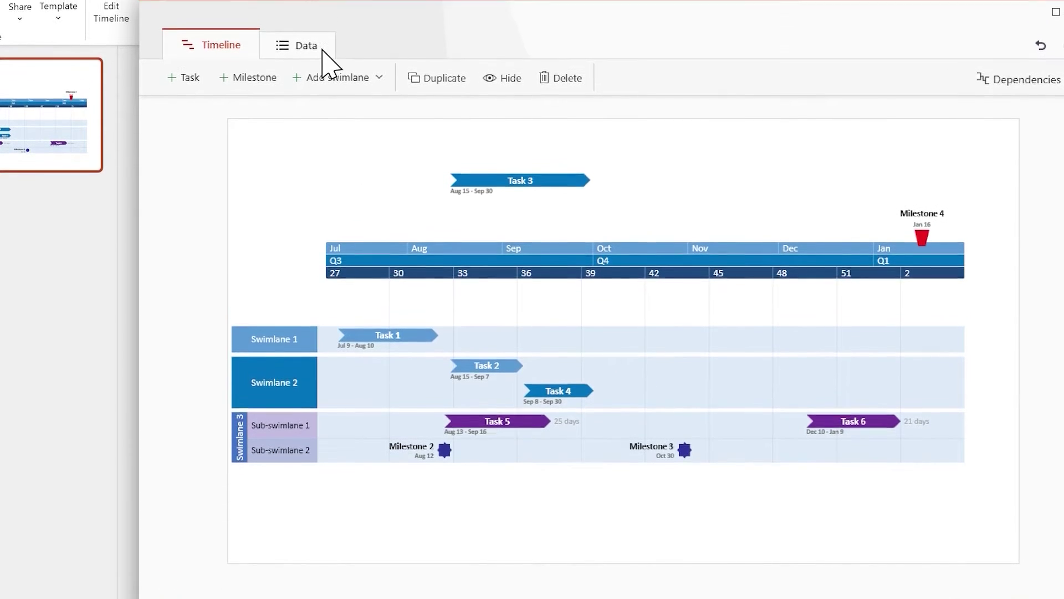
left_click(298, 18)
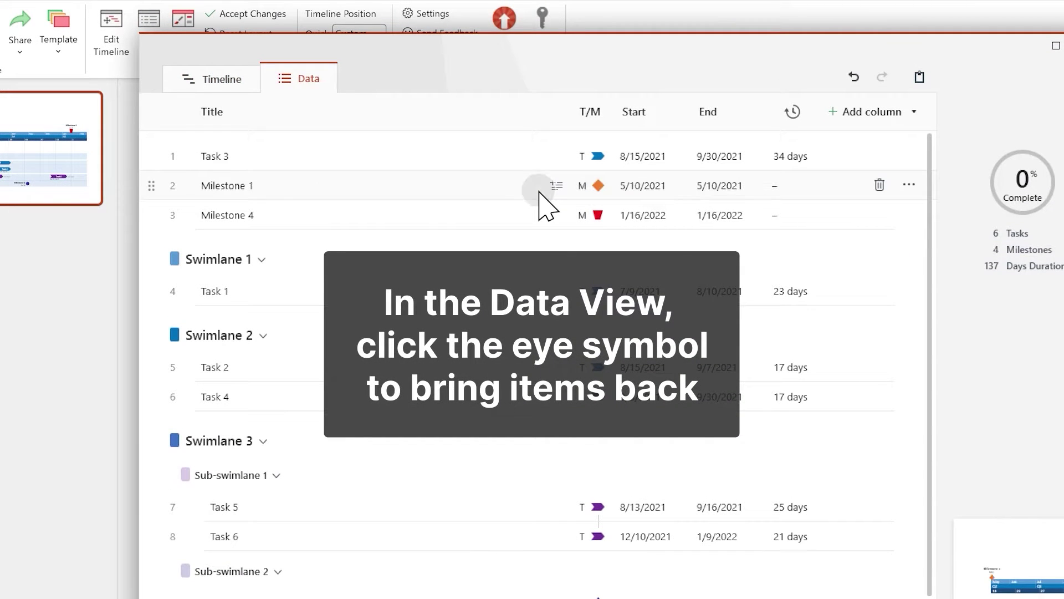
left_click(247, 80)
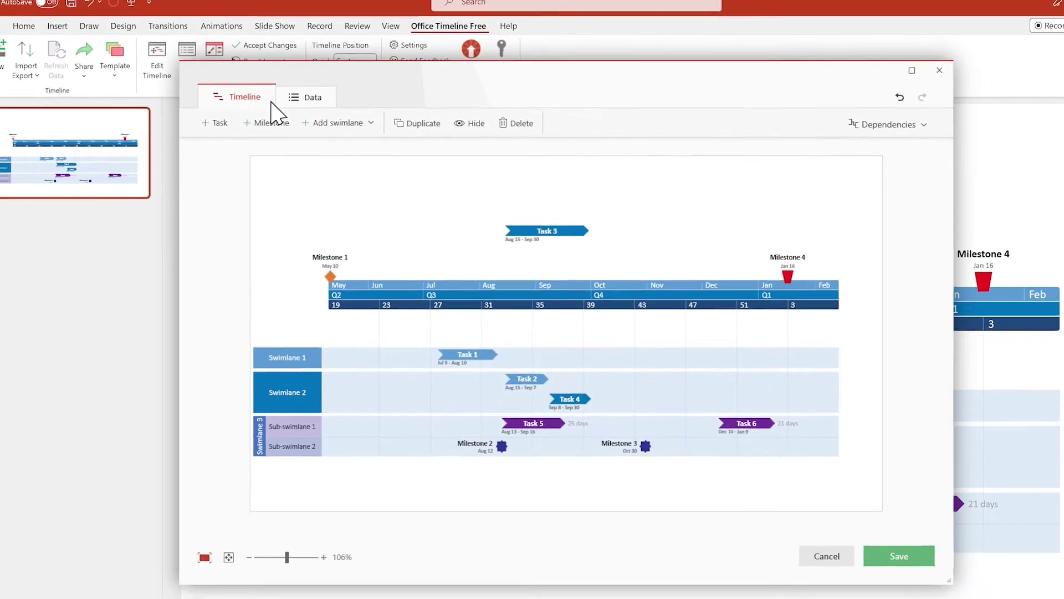
left_click(899, 556)
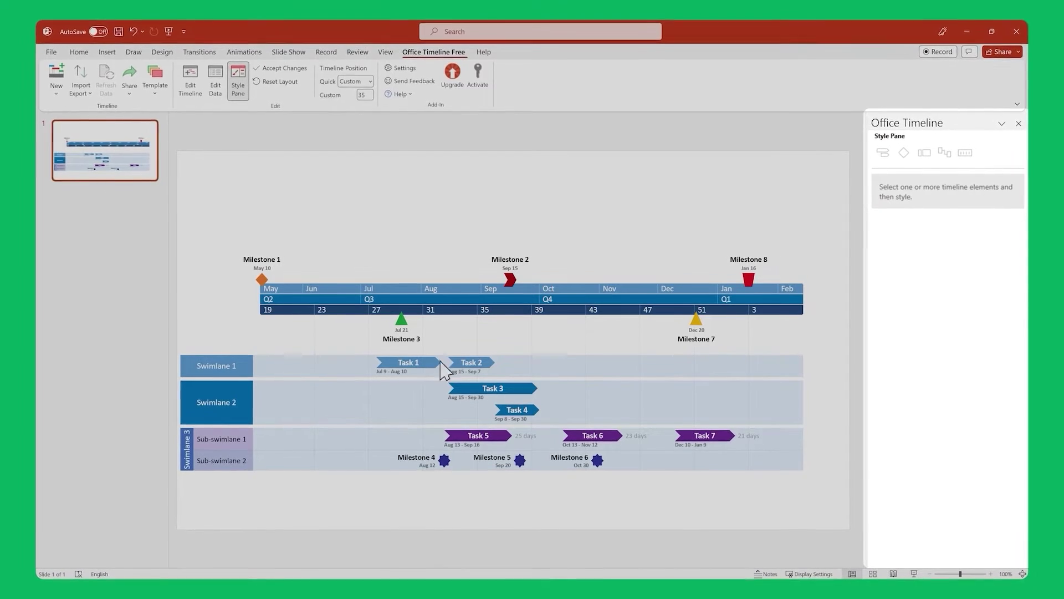
- Inspect the style options for Task 1, Milestone 2 and the timescale
left_click(433, 367)
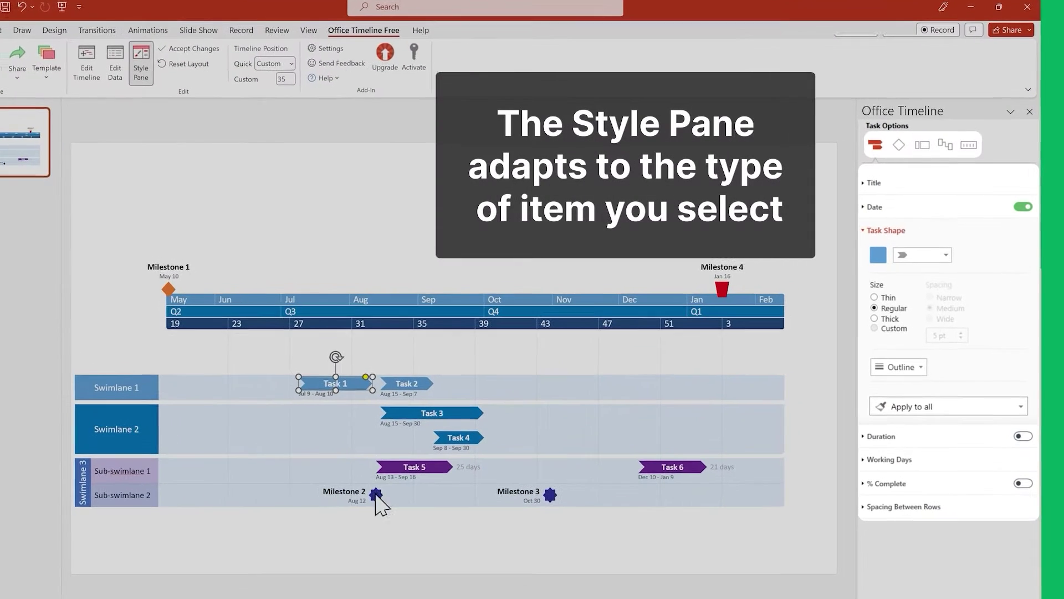
left_click(376, 494)
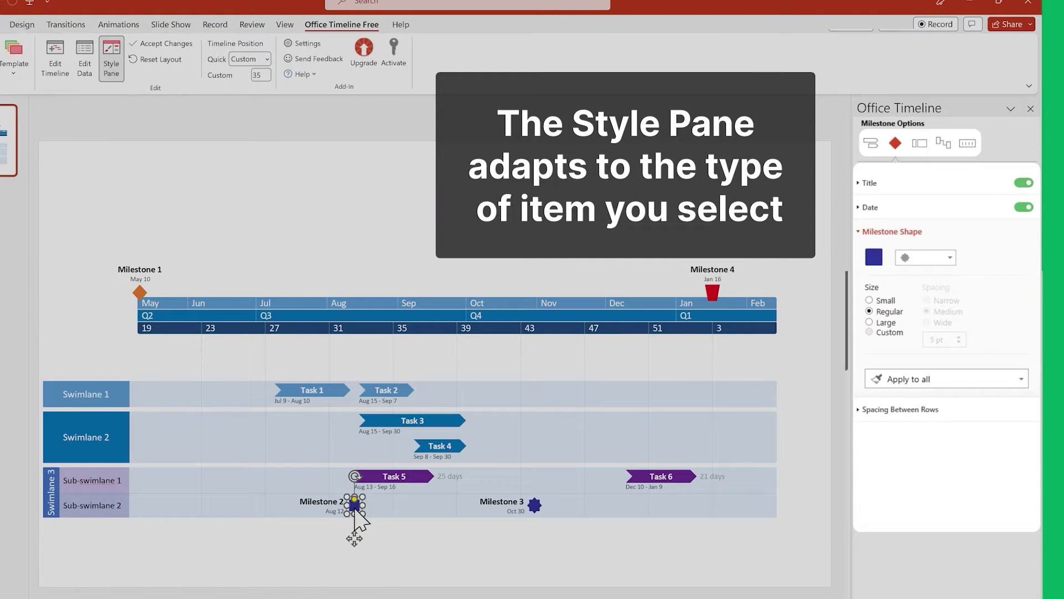
left_click(390, 327)
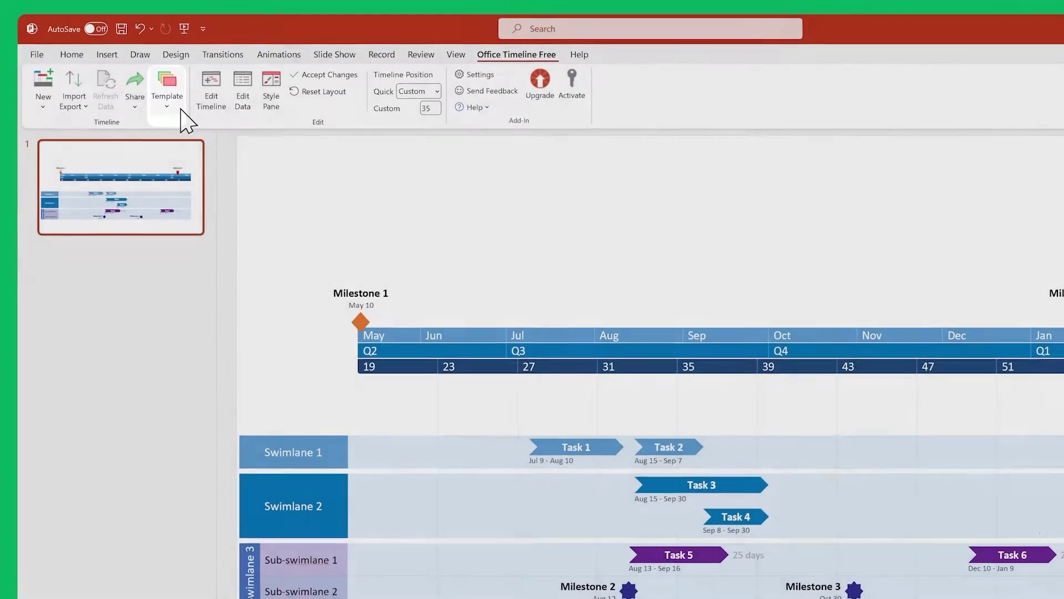
- Start Save as template, cancel it, then browse the online template gallery
left_click(180, 108)
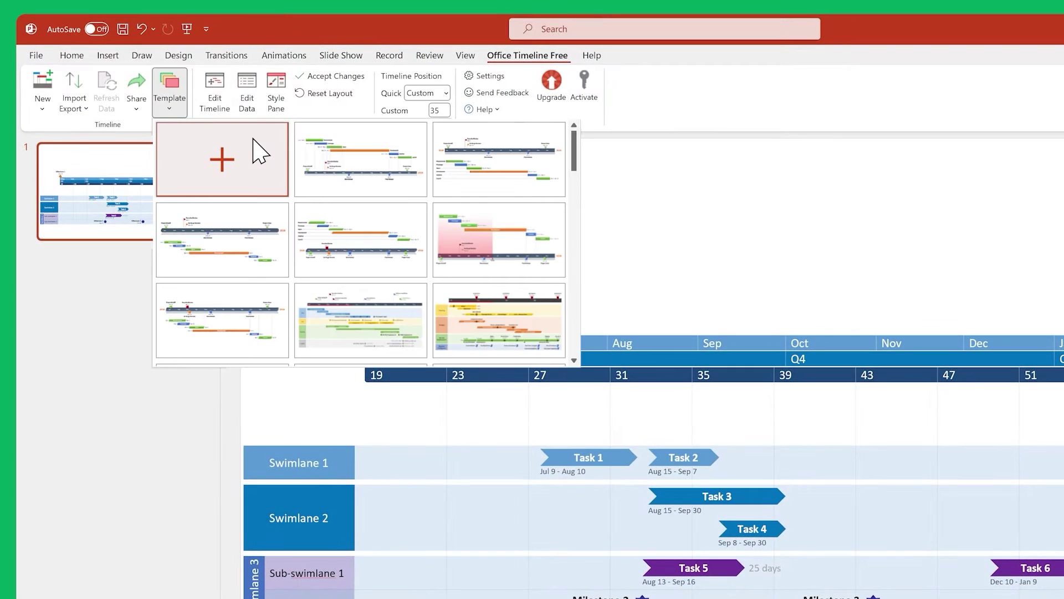
left_click(259, 151)
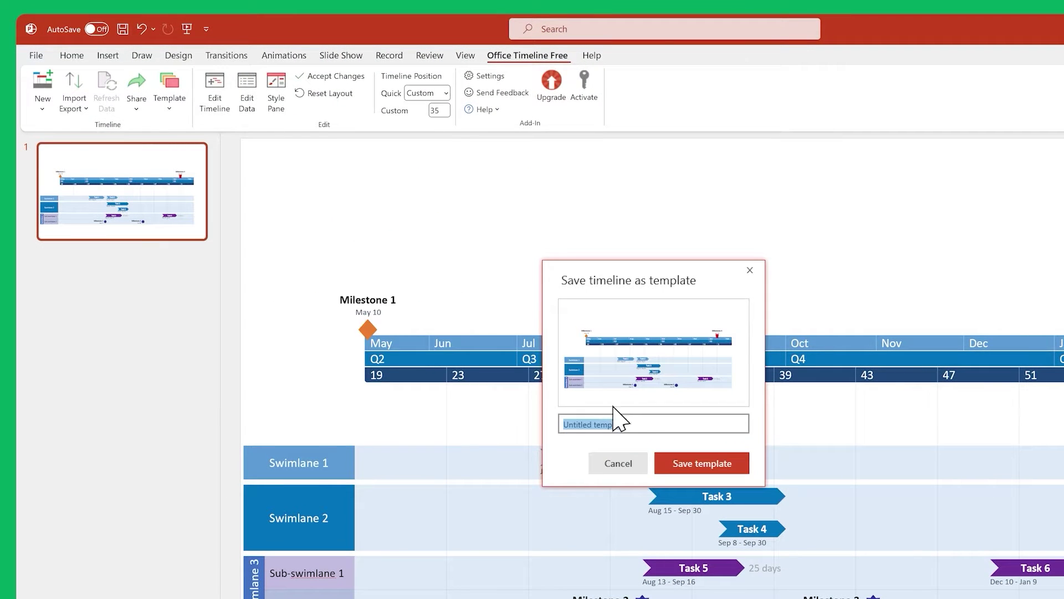
left_click(660, 458)
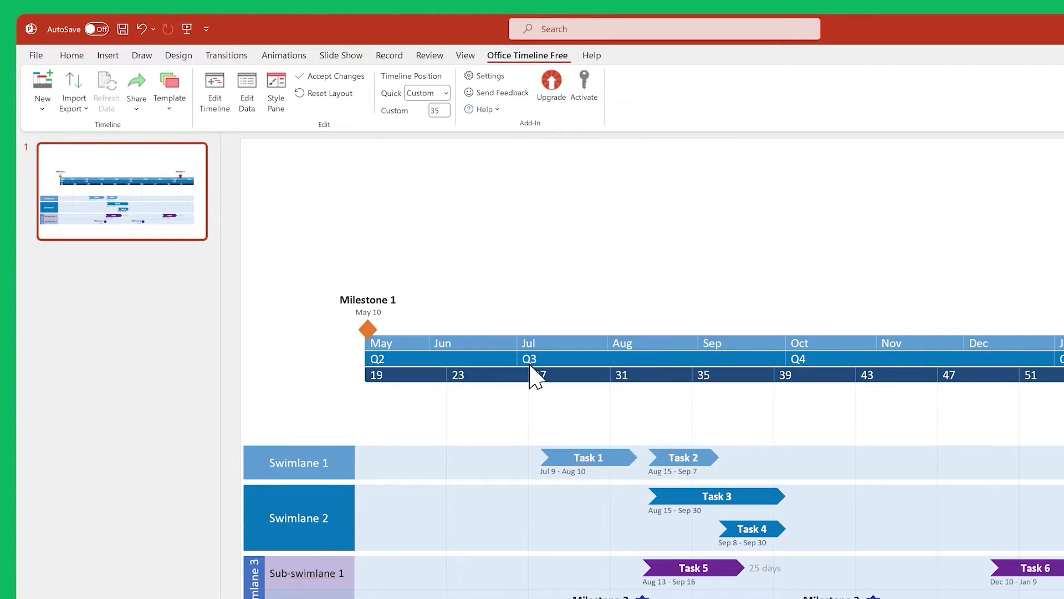
left_click(171, 108)
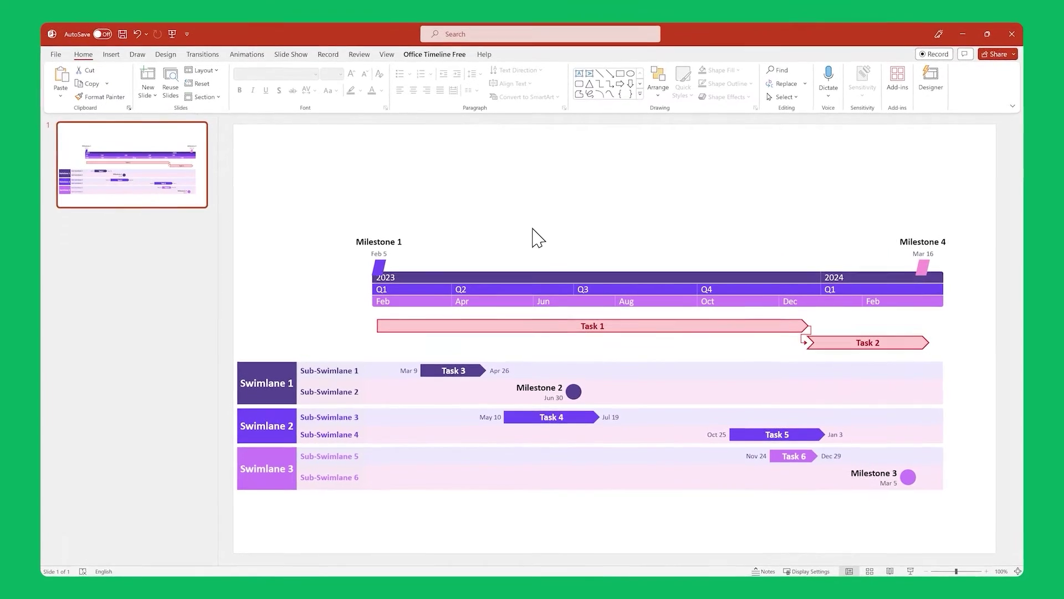
- Create a new blank timeline from scratch with Office Timeline Free
left_click(430, 48)
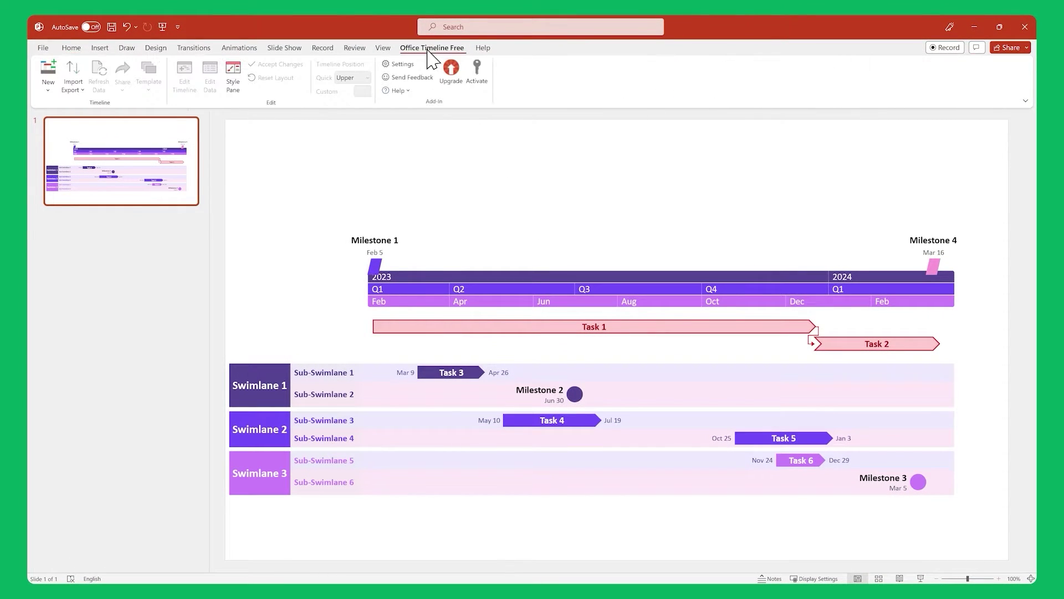
left_click(49, 75)
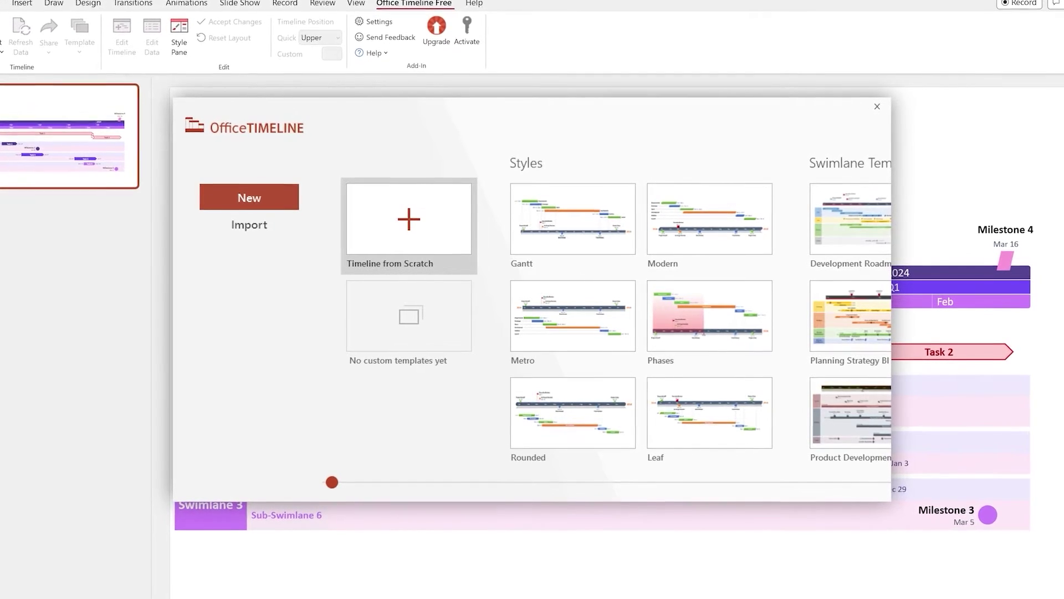
left_click(397, 255)
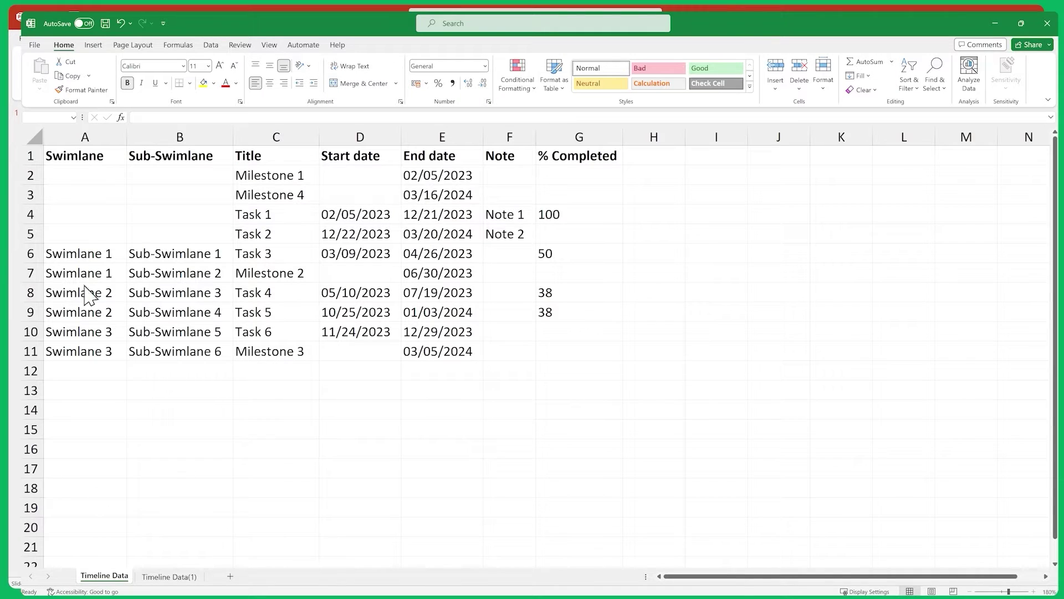
- Select the Excel timeline data from A2 through G11
left_click(80, 177)
left_click(587, 352, "shift")
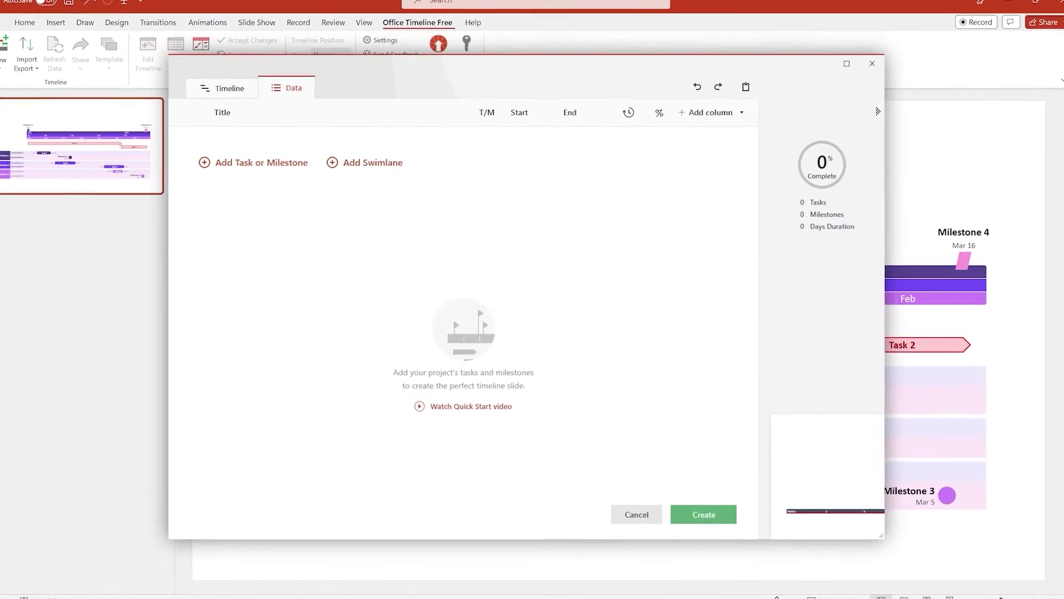
- Paste the Excel rows into the timeline data and view the Gantt preview
key("ctrl+v")
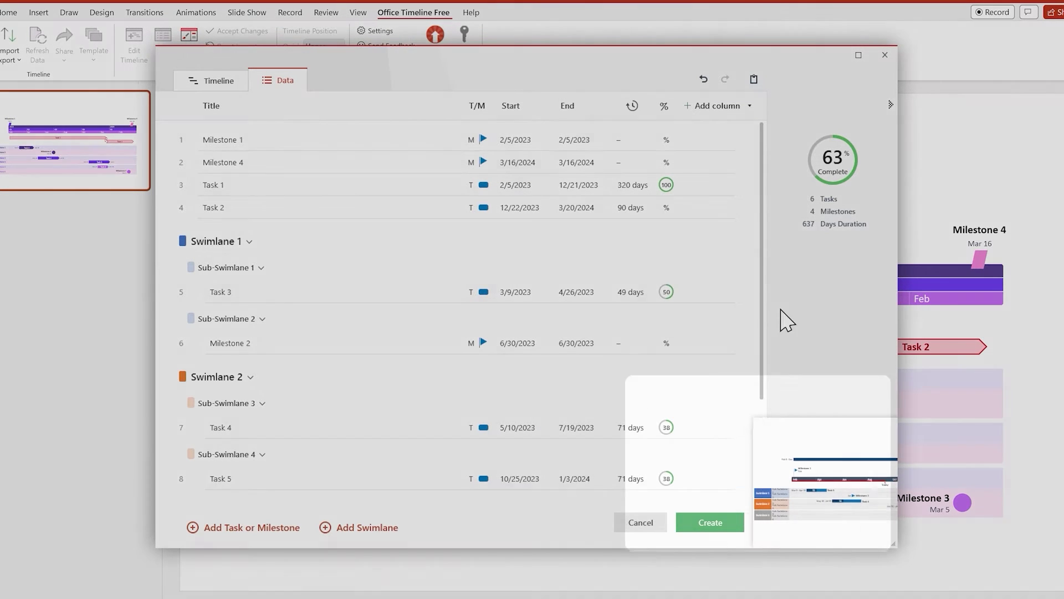
mouse_move(798, 444)
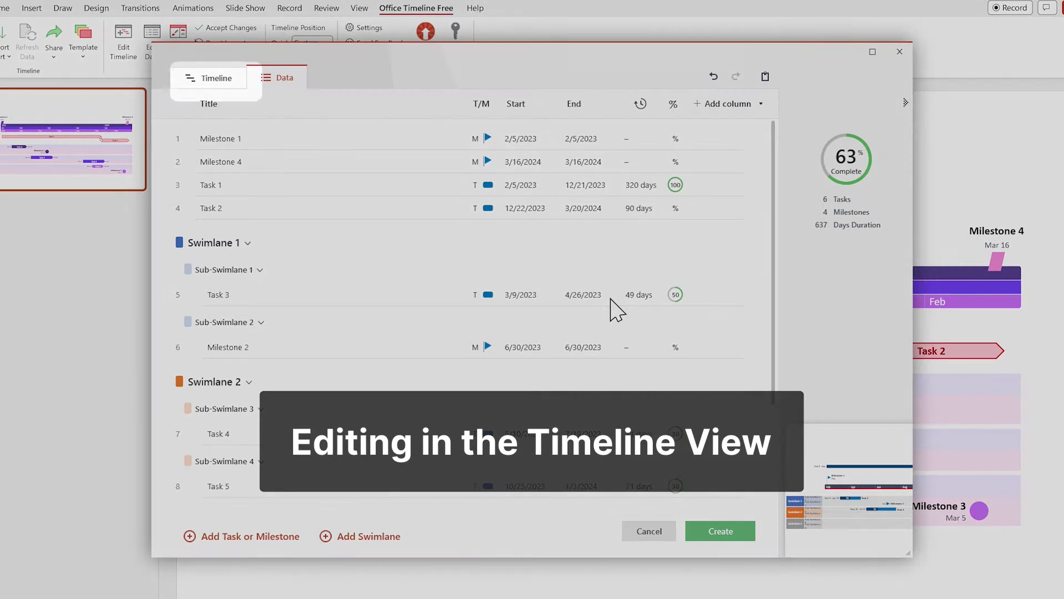
left_click(227, 83)
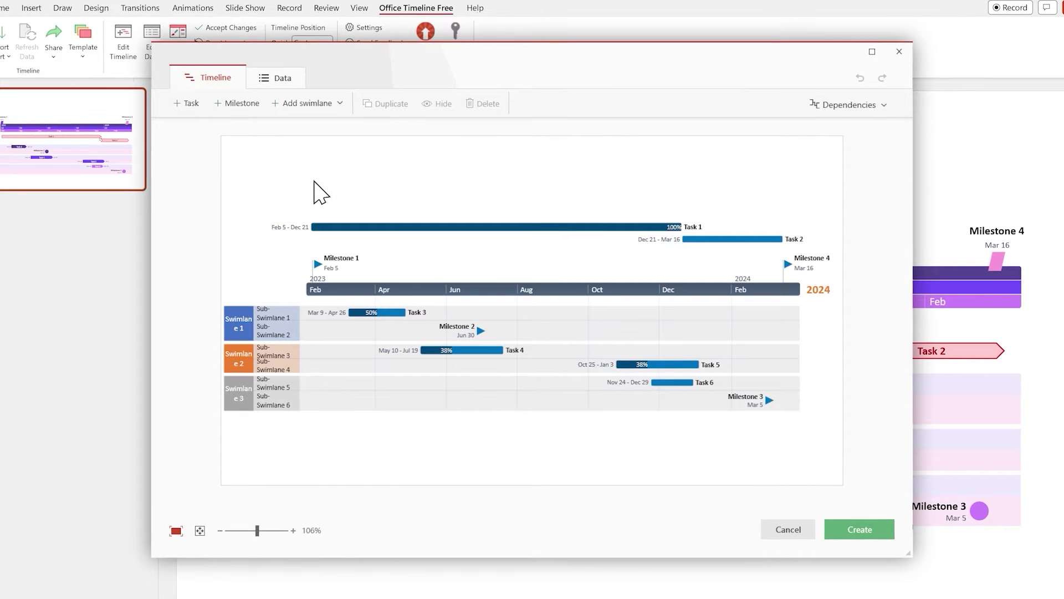
- Widen the swimlane title column and move Task 1 into Task 2's row
left_click(264, 324)
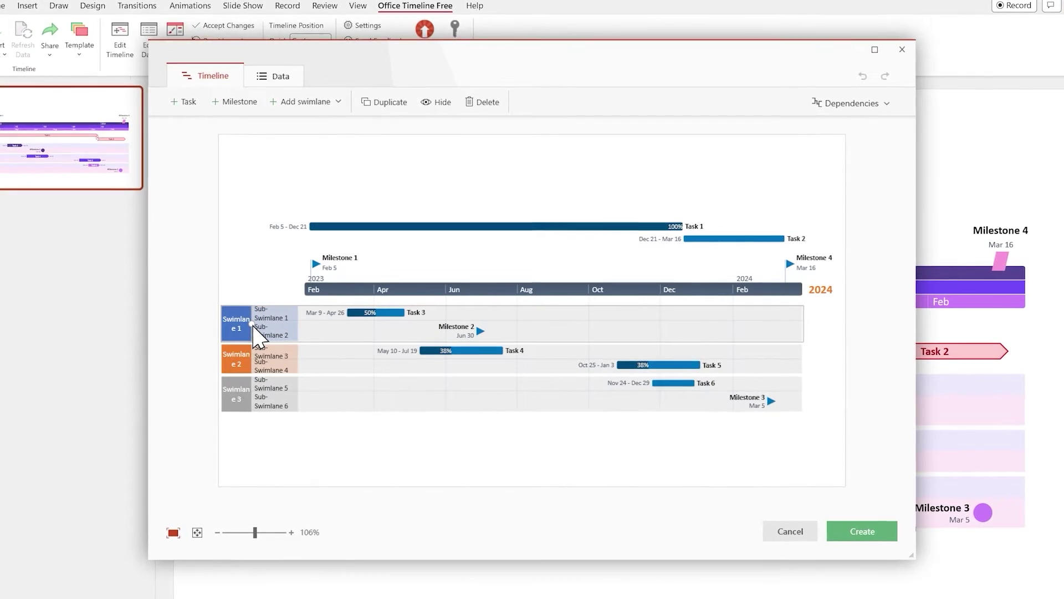
left_click_drag(261, 325, 326, 325)
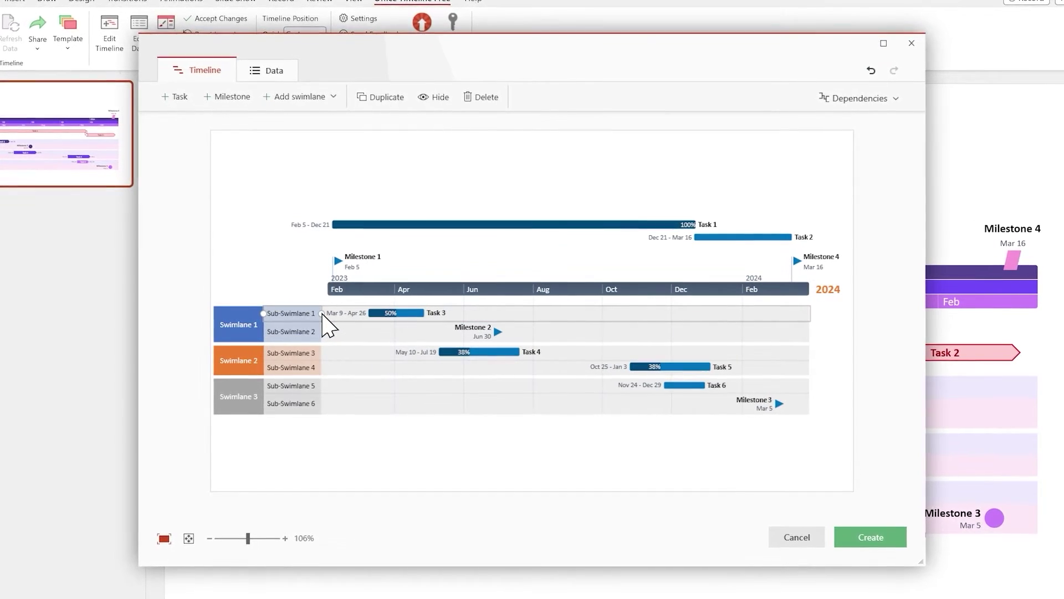
left_click(349, 224)
left_click_drag(349, 224, 347, 237)
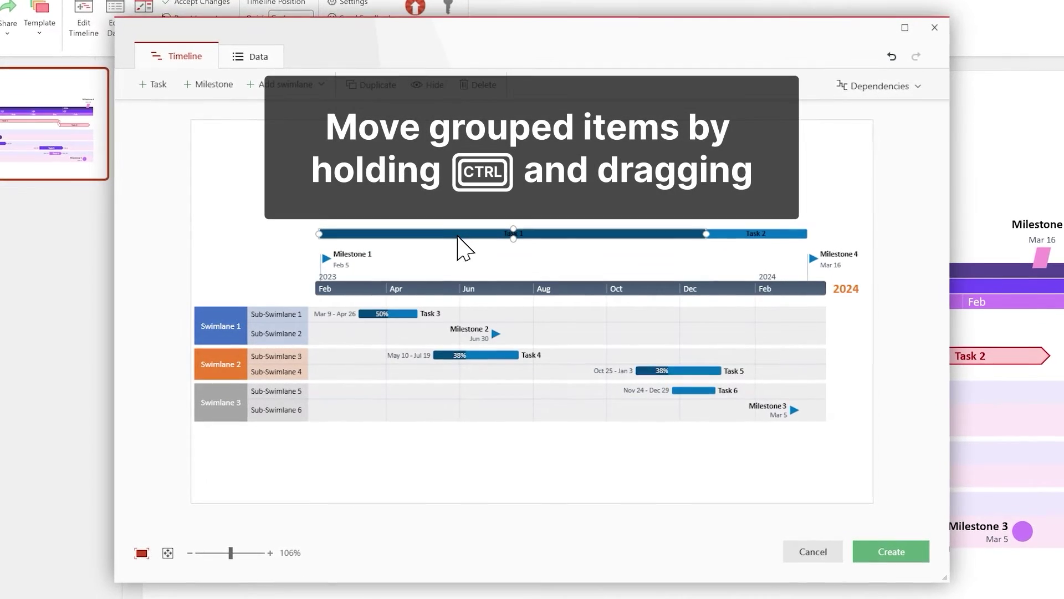
left_click_drag(460, 237, 458, 314)
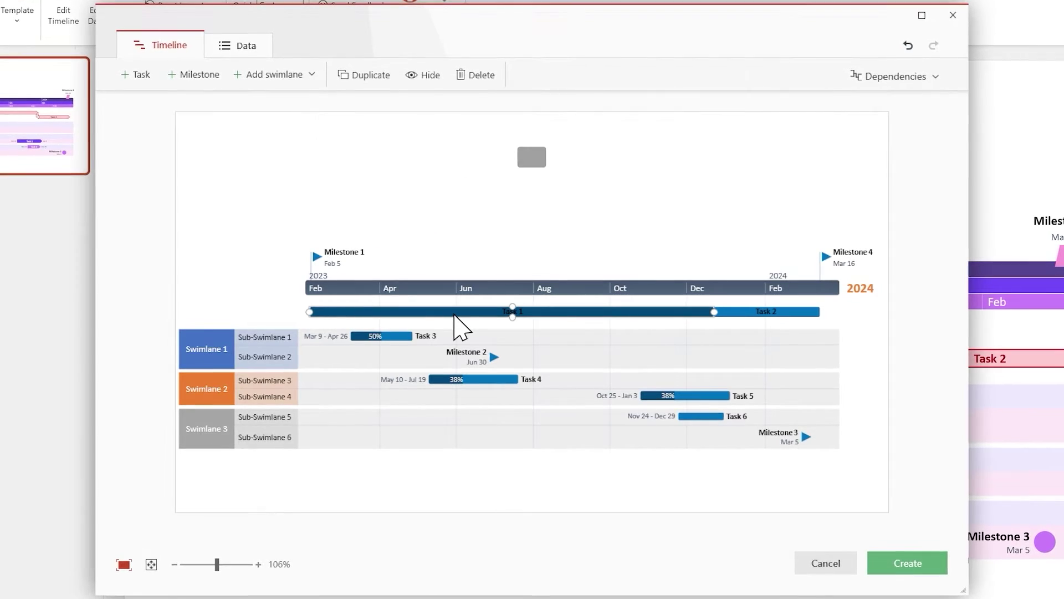
- Raise the timescale and create the timeline on a new slide
left_click(491, 288)
left_click_drag(491, 288, 492, 263)
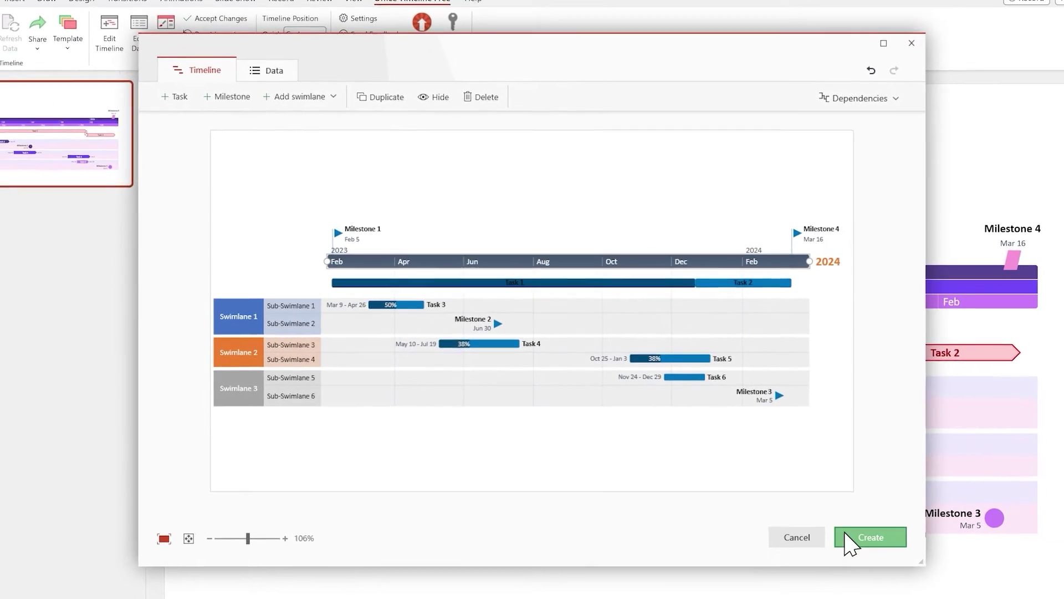
left_click(850, 541)
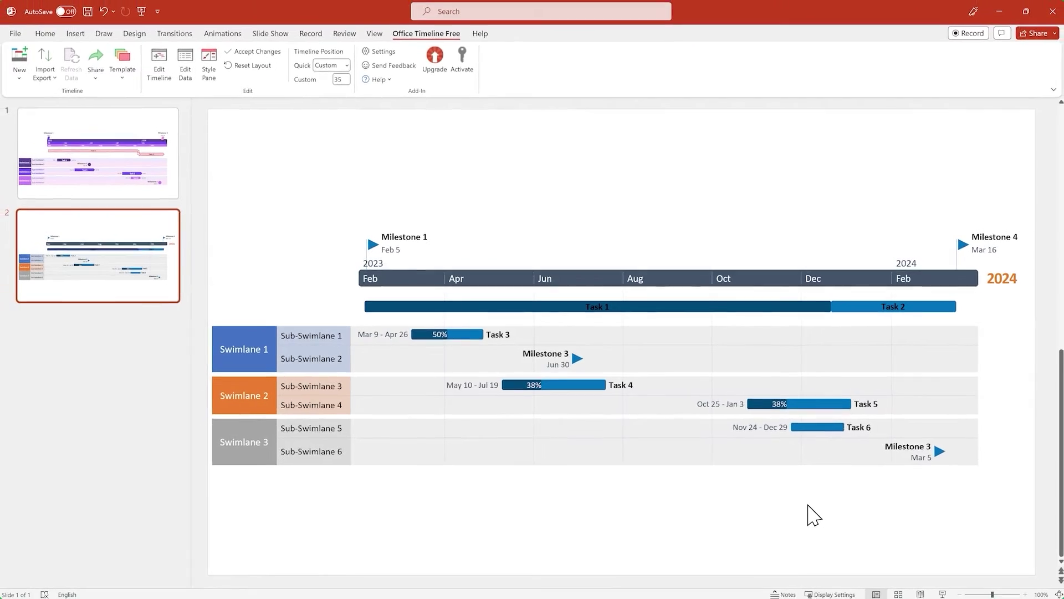
- Make Task 3's title 12-point white text placed inside its bar
left_click(209, 75)
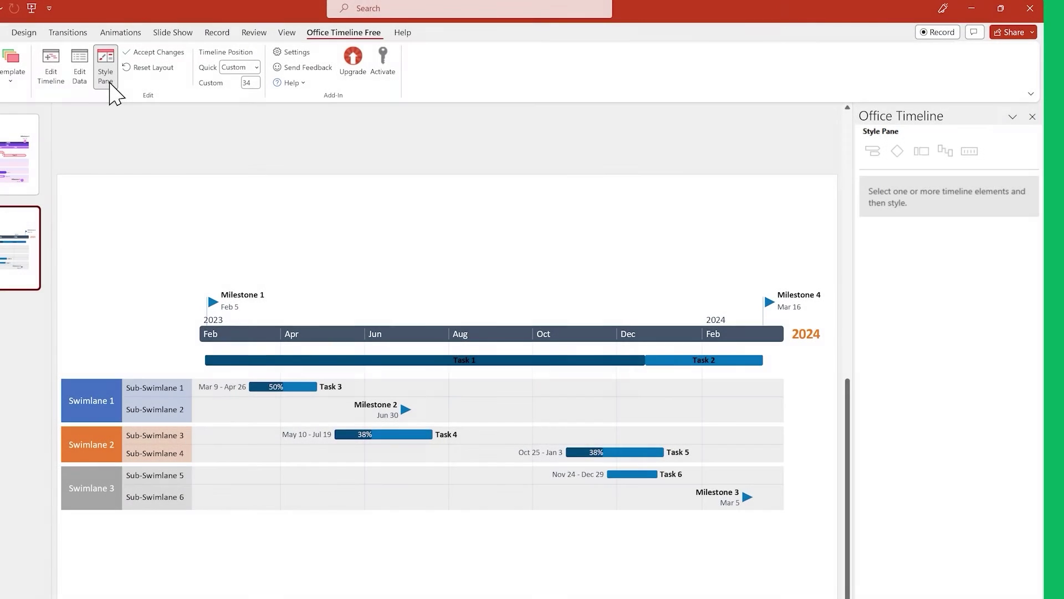
left_click(331, 380)
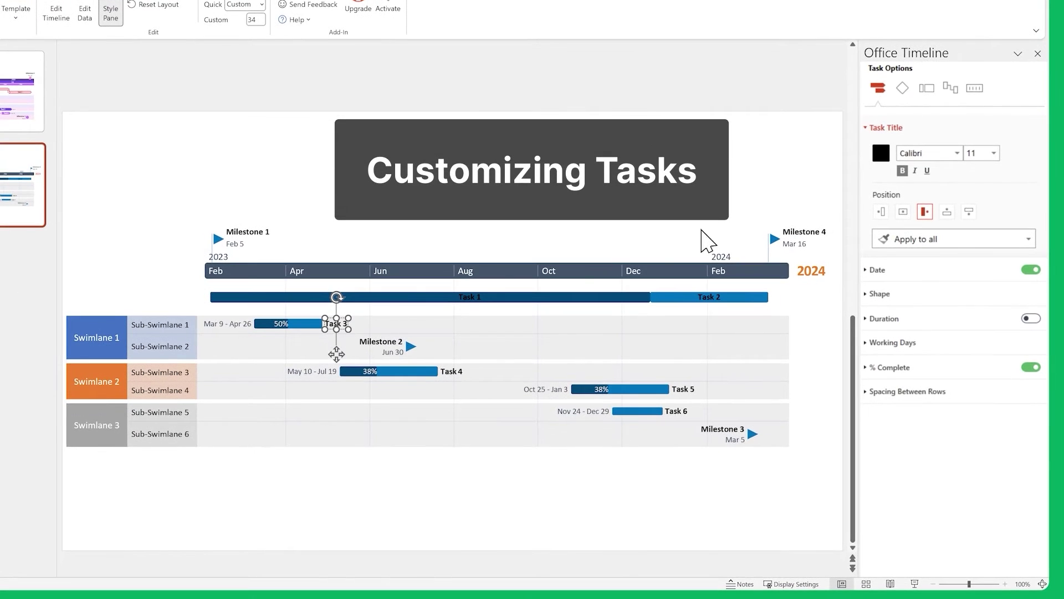
type("12")
key("Return")
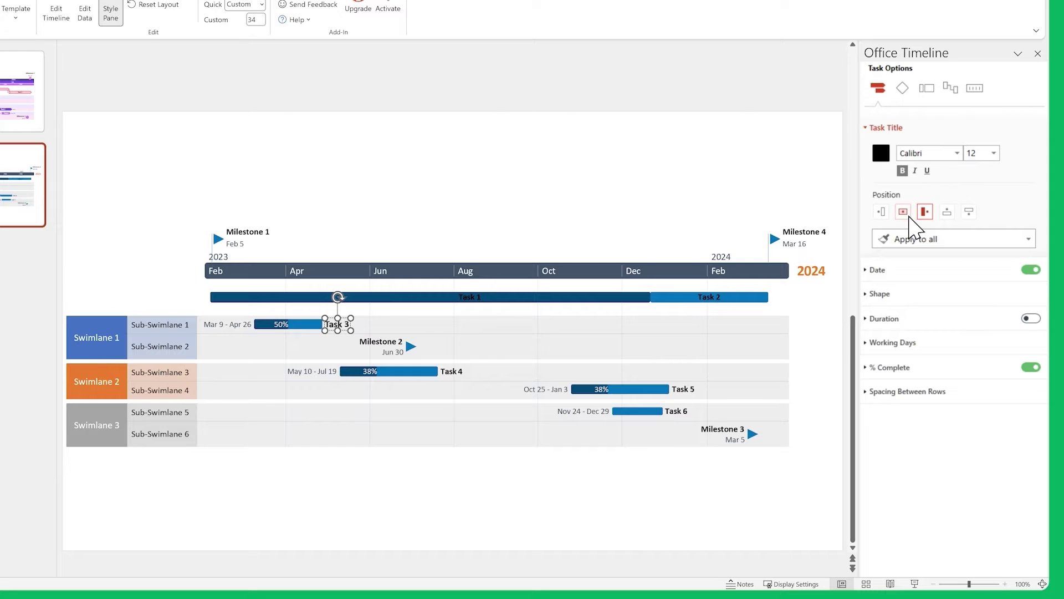
left_click(904, 214)
left_click(881, 153)
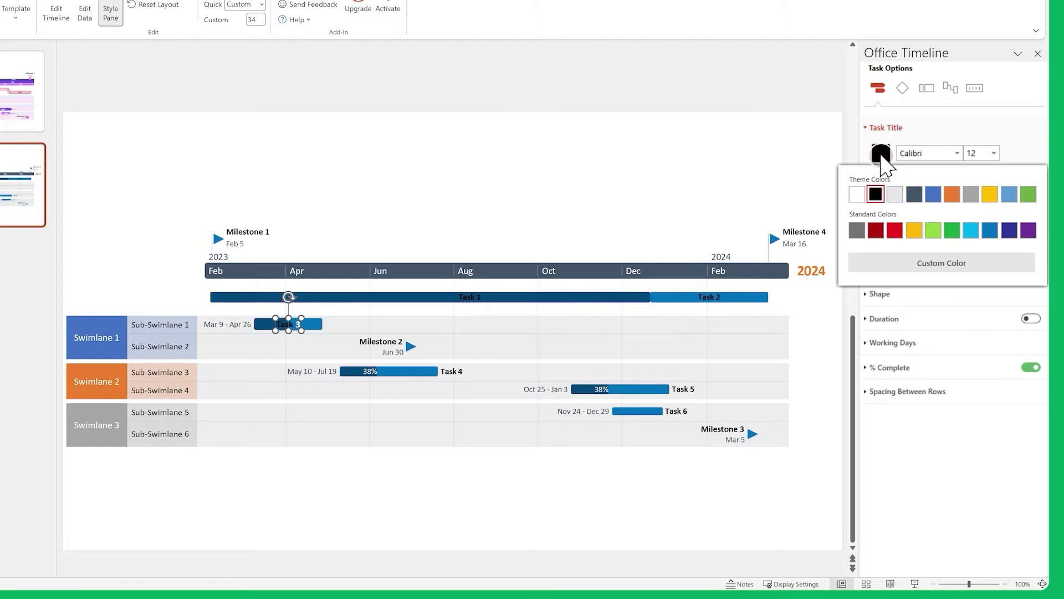
left_click(857, 194)
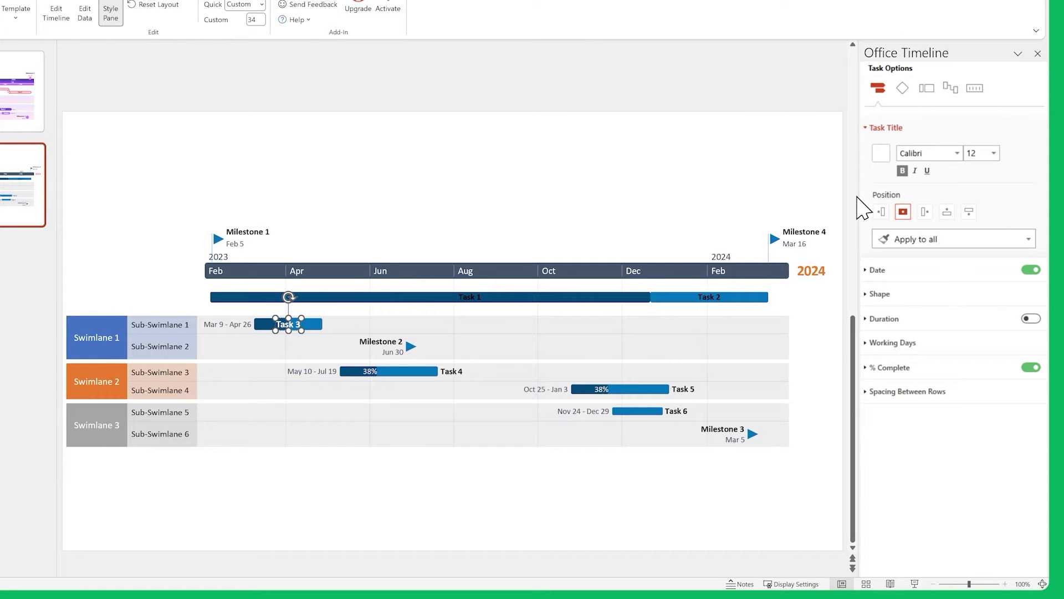
- Copy the title position, text and colour styling to every task in all swimlanes
left_click(952, 239)
left_click(984, 308)
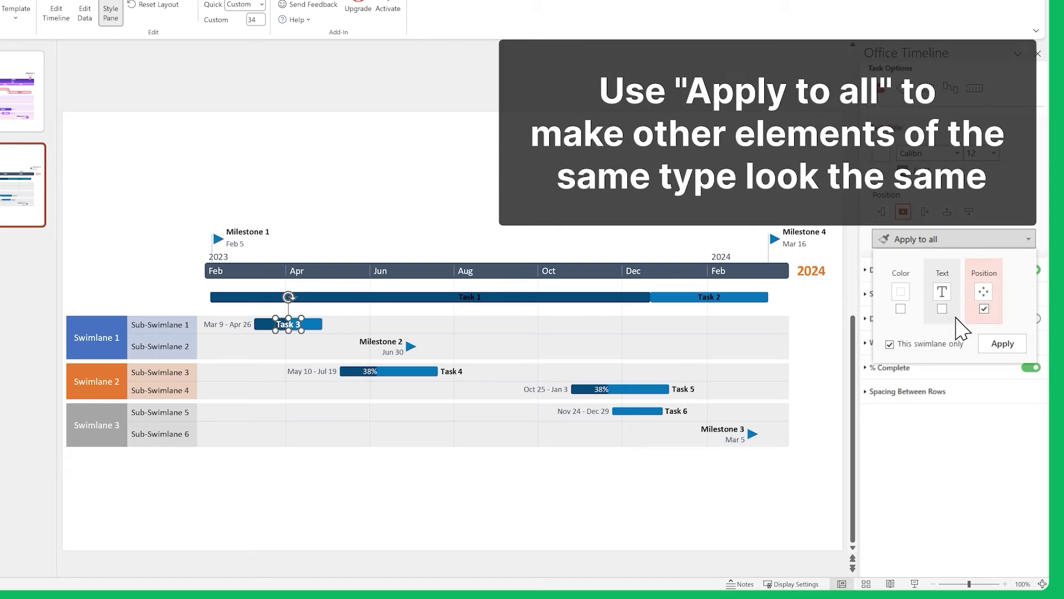
left_click(942, 308)
left_click(900, 308)
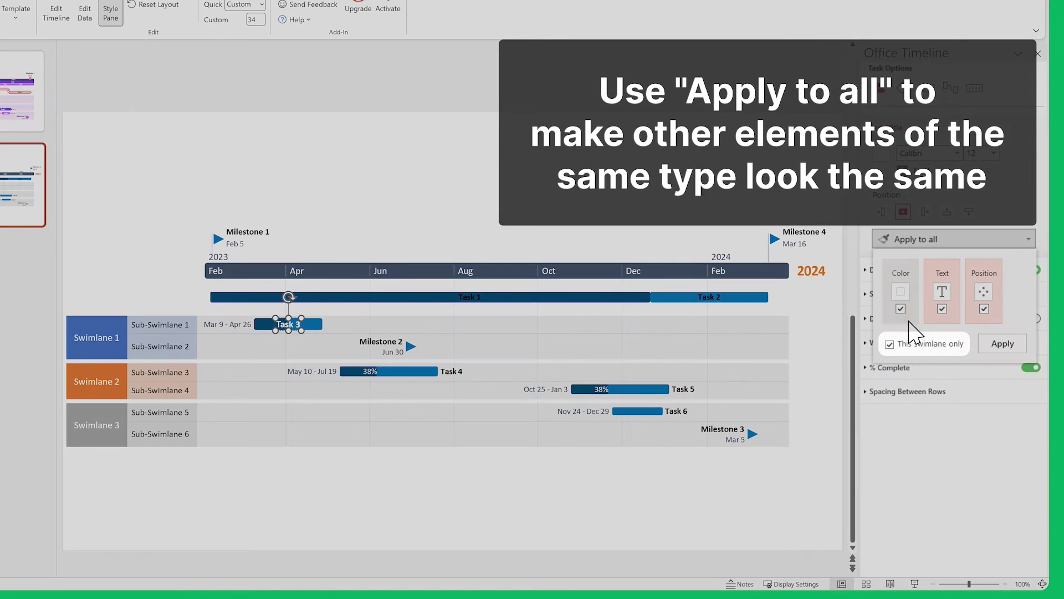
left_click(890, 345)
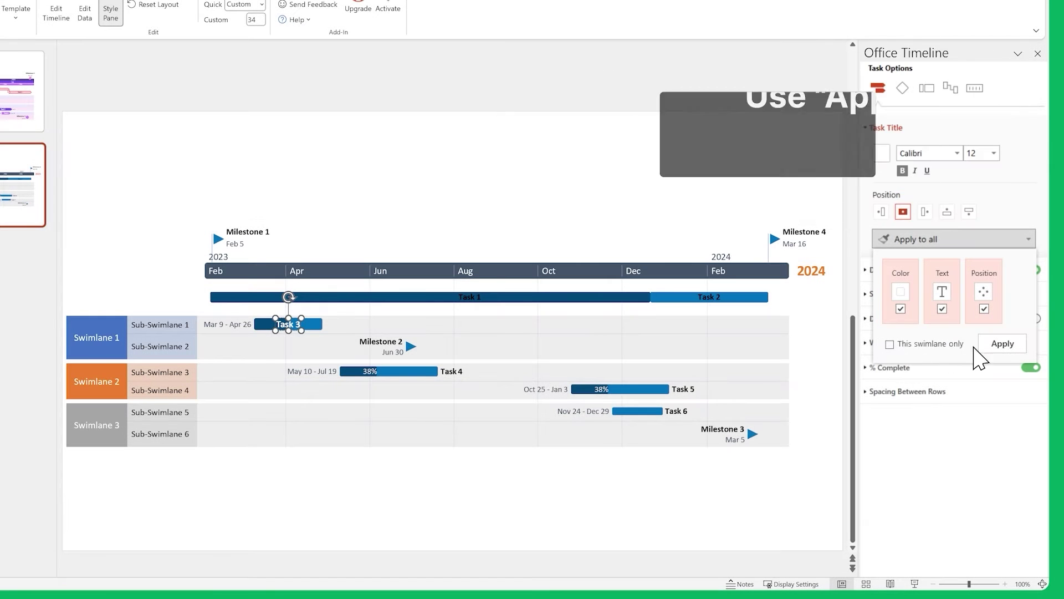
left_click(984, 346)
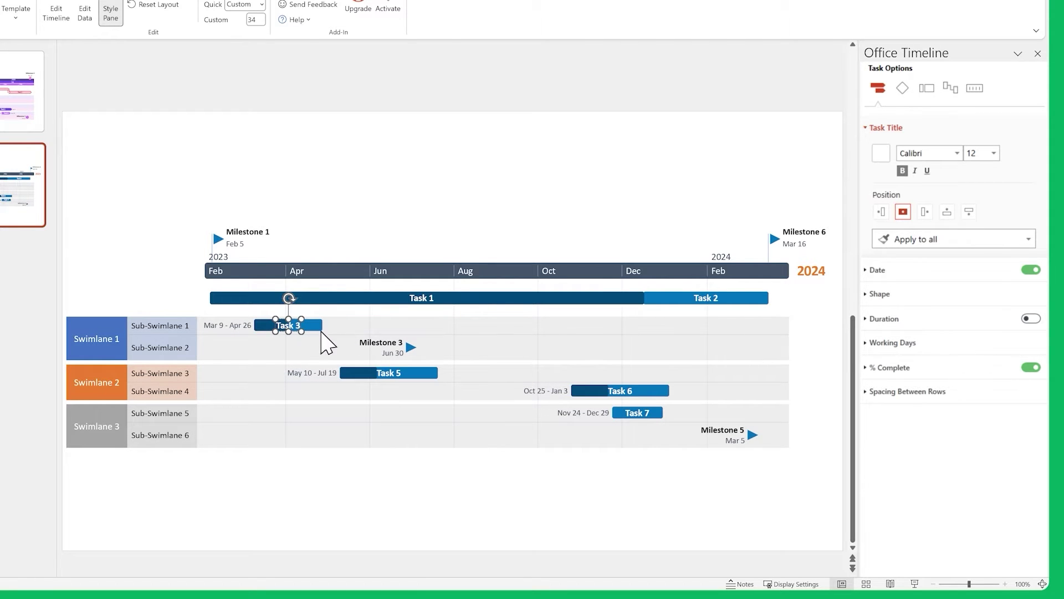
- Set task dates to 9-point #564592 at both bar ends, applied to every task
left_click(223, 328)
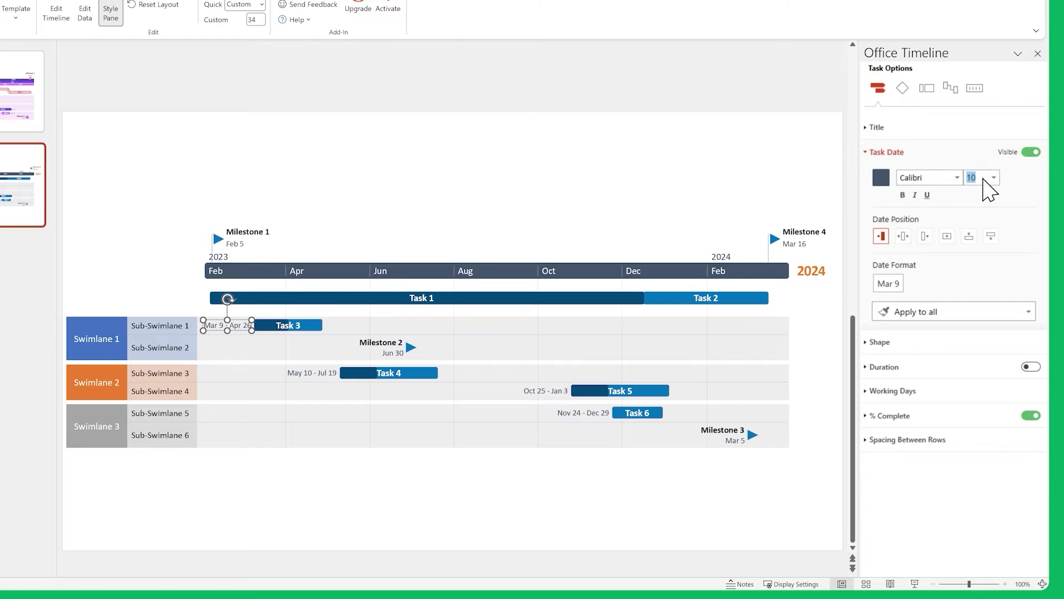
type("9")
left_click(903, 236)
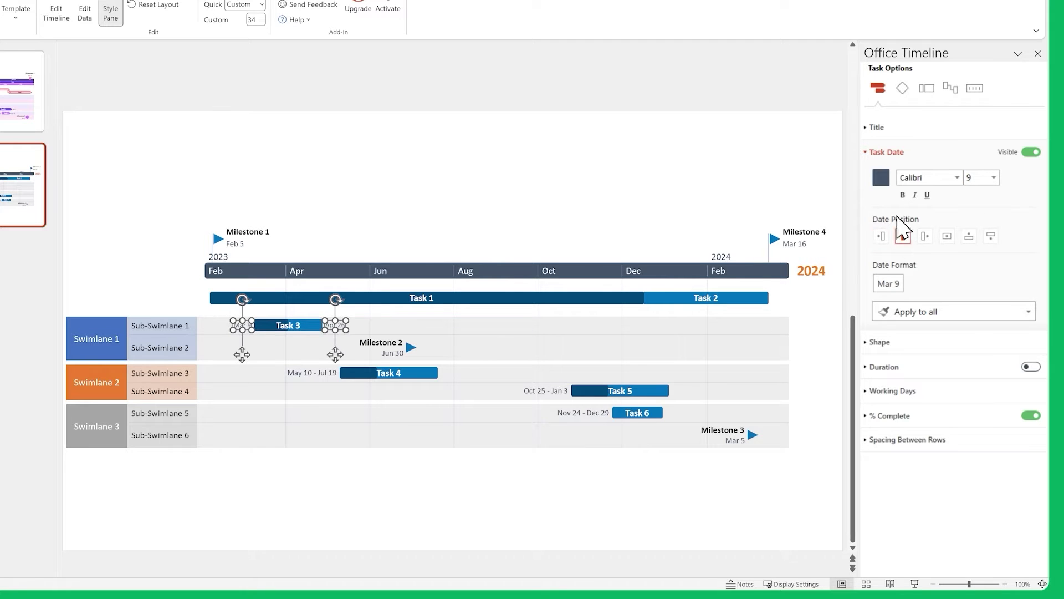
left_click(881, 178)
left_click(901, 288)
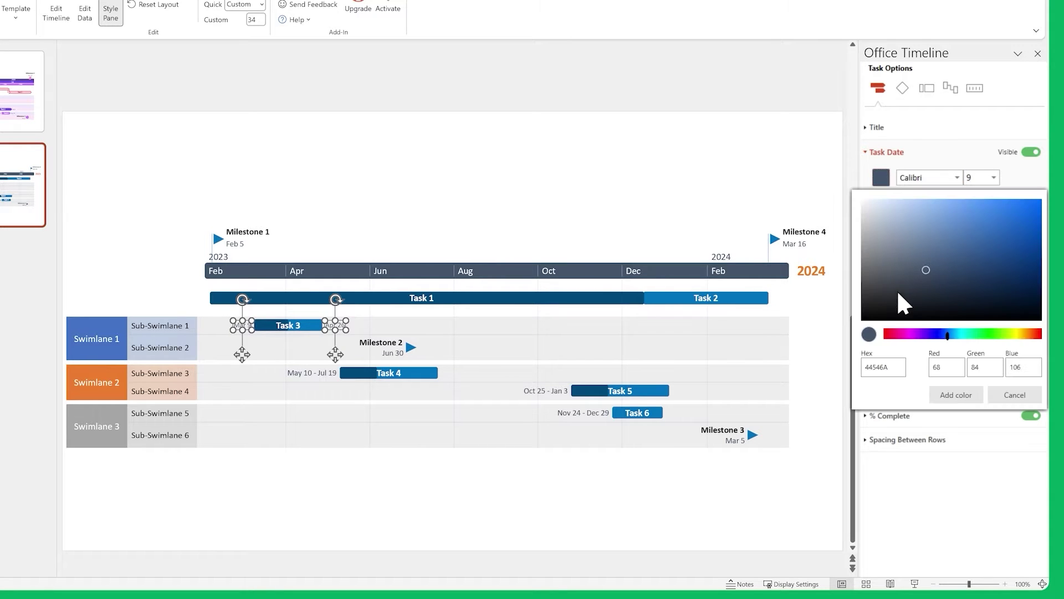
left_click(888, 372)
type("564592")
left_click(940, 396)
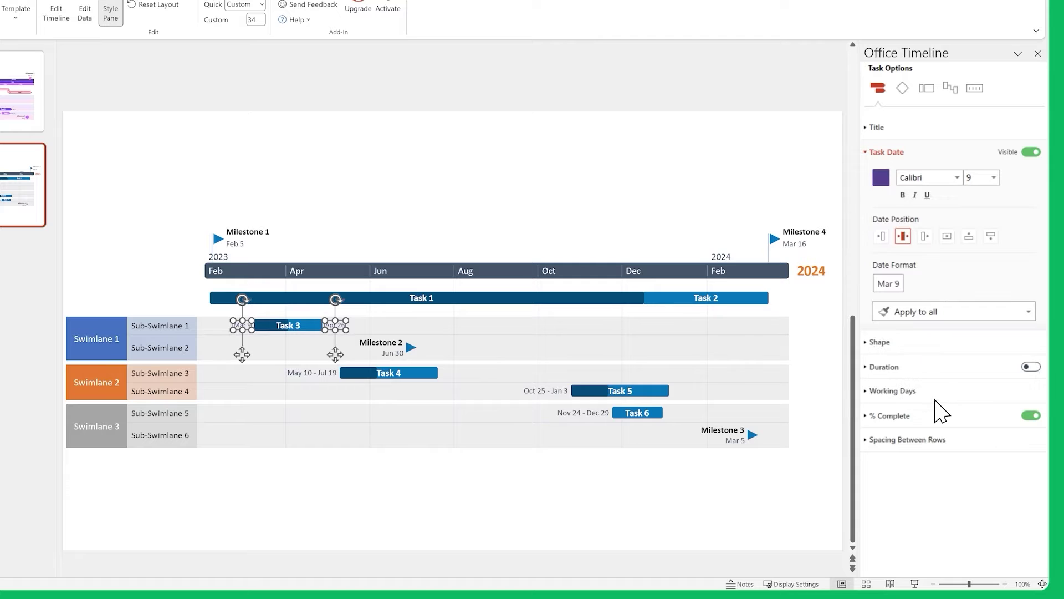
left_click(952, 313)
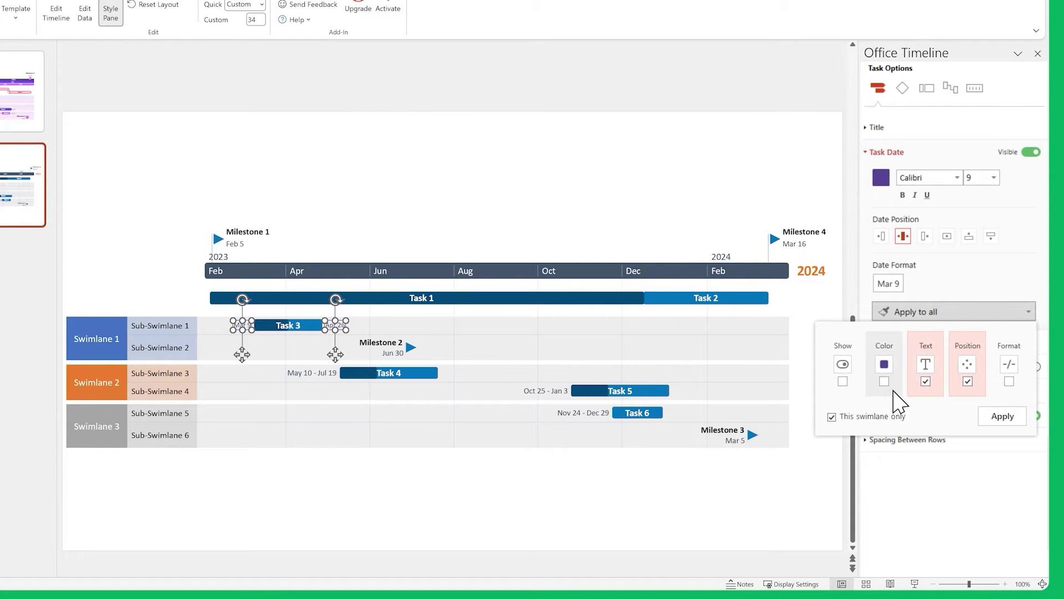
left_click(988, 422)
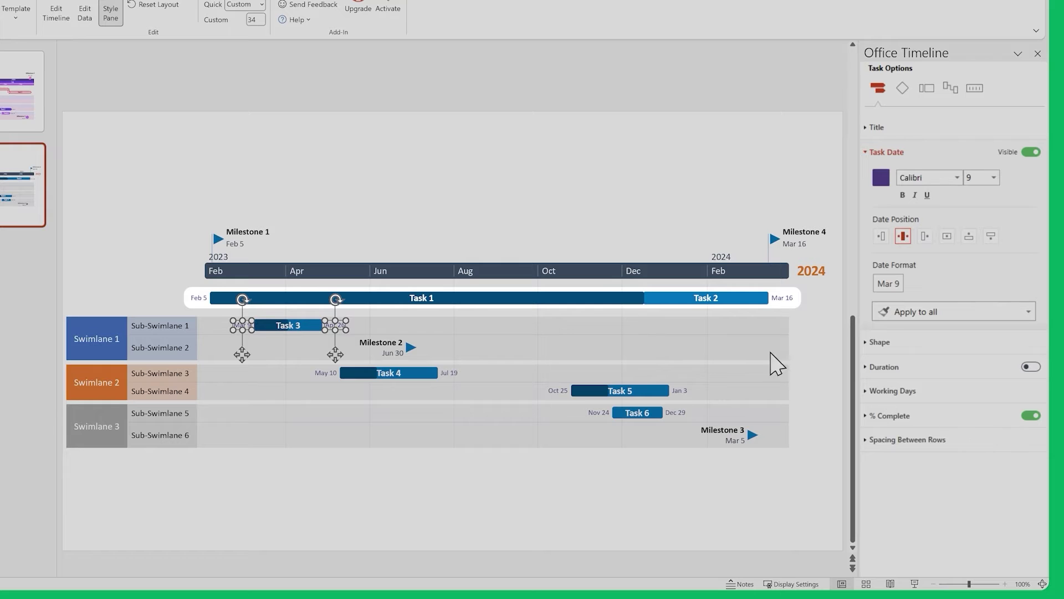
- Hide the dates on Task 1 and Task 2
left_click(615, 300)
left_click(674, 302, "shift")
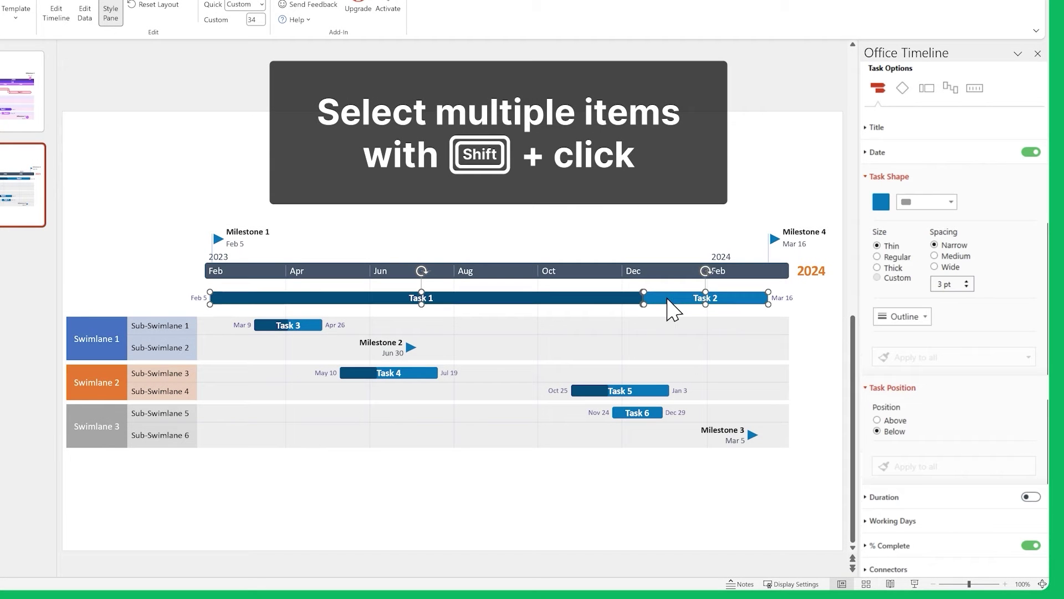
left_click(997, 154)
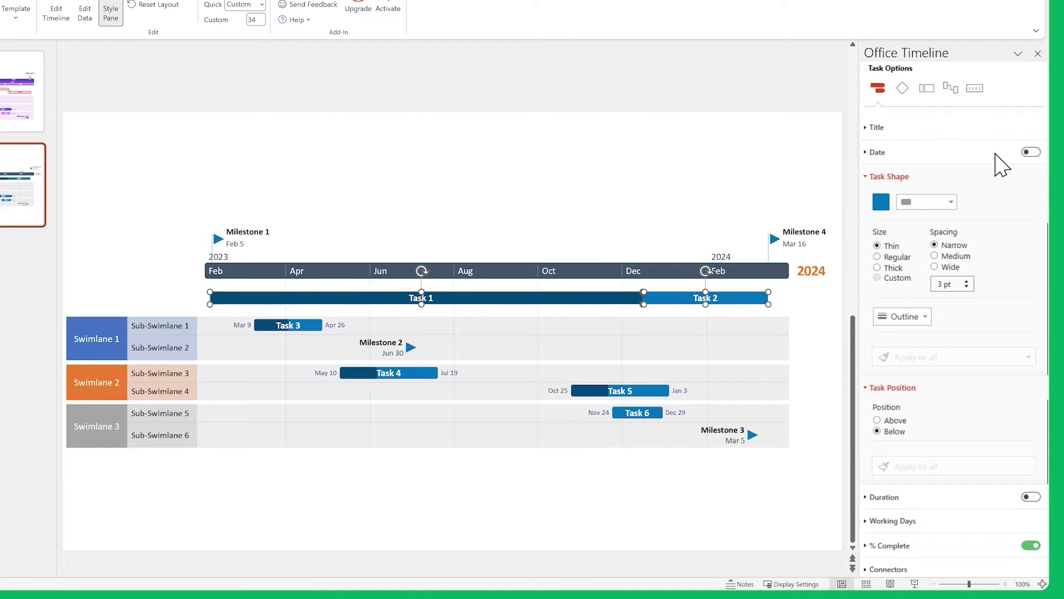
left_click(317, 327)
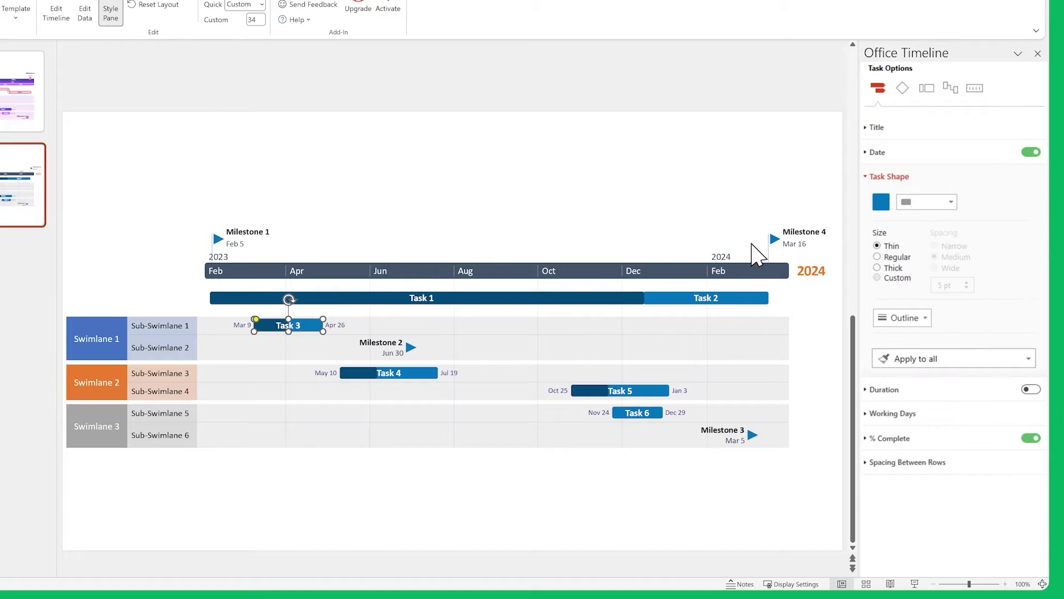
- Give Task 3 a tag-shaped, regular-thickness bar and copy that shape and size to every task
left_click(951, 202)
left_click(910, 244)
left_click(897, 258)
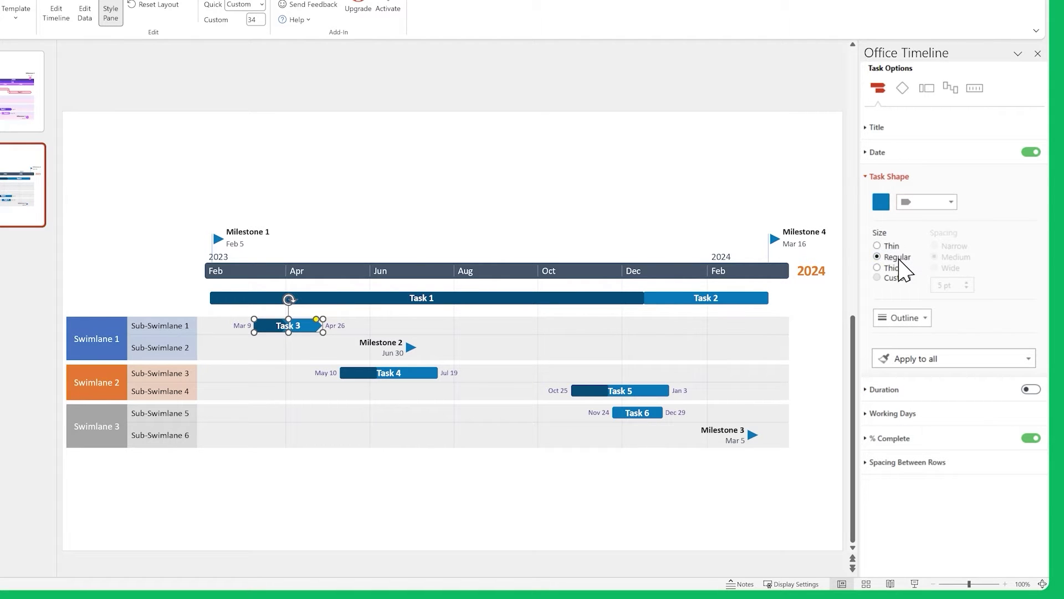
left_click(1026, 439)
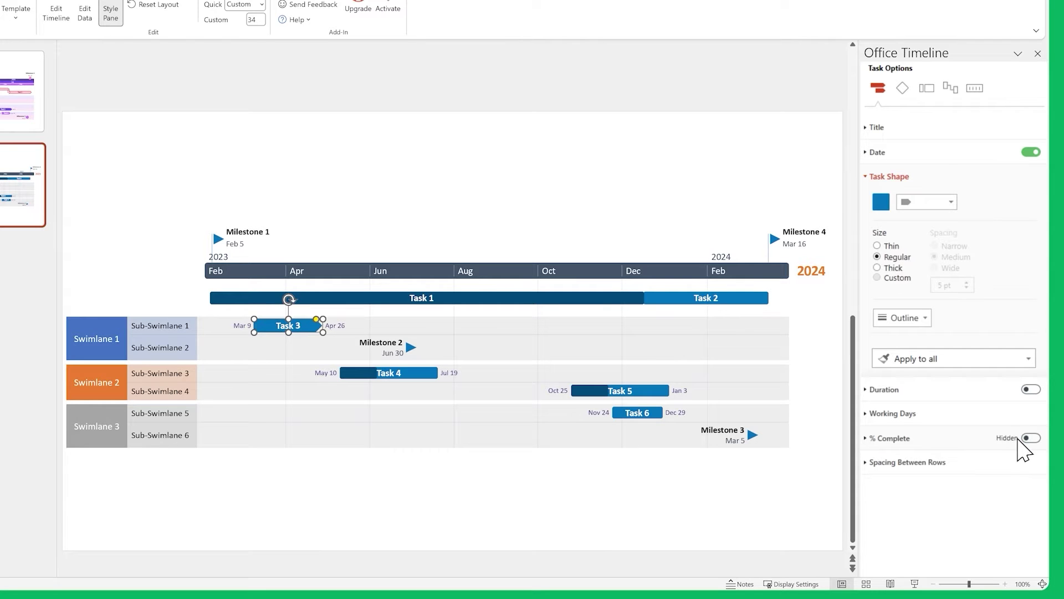
left_click(1002, 361)
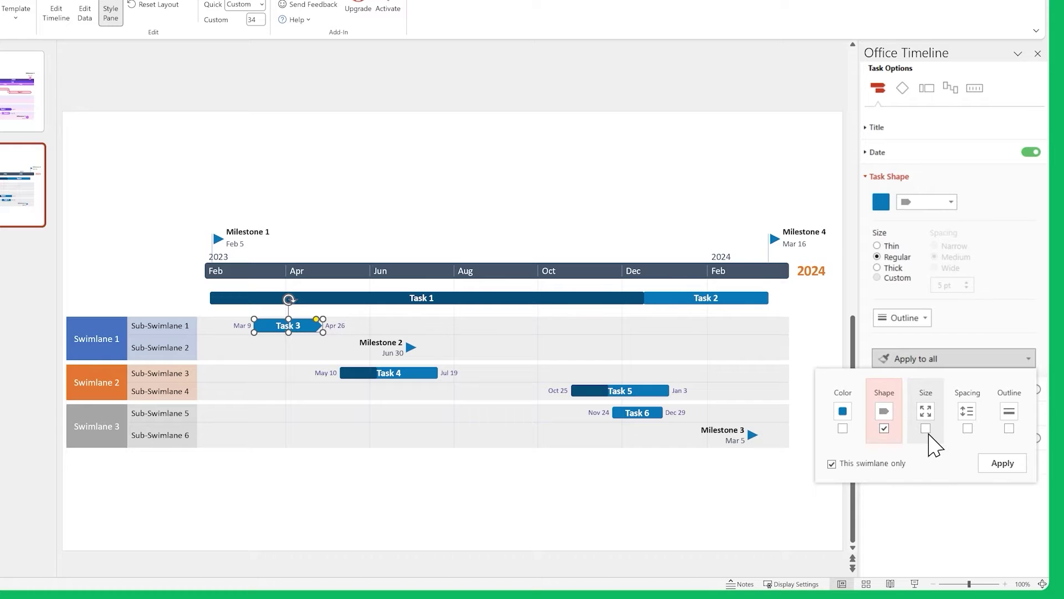
left_click(1001, 466)
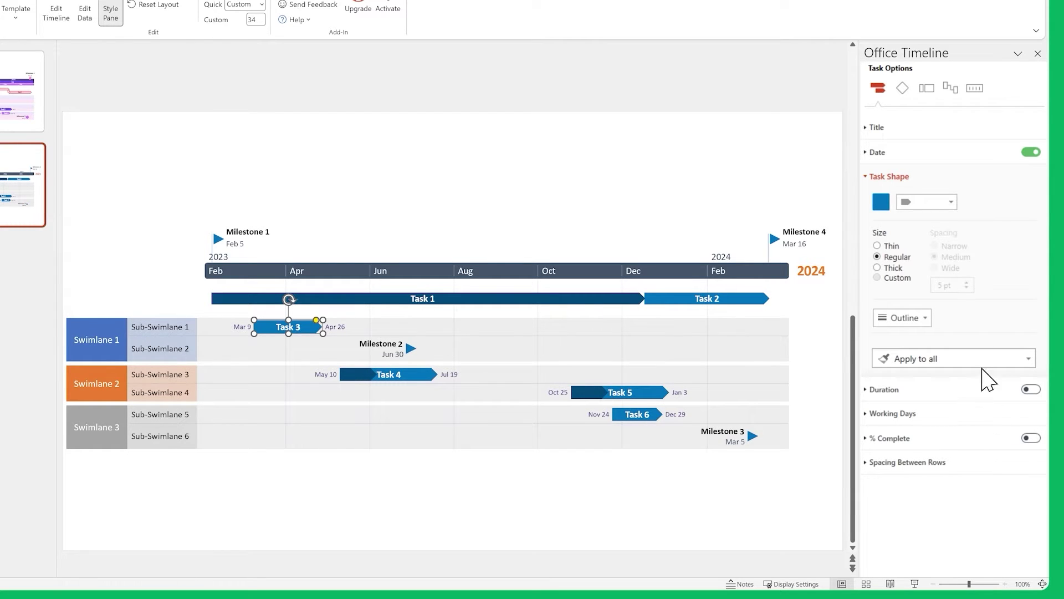
- Hide the percent-complete shading on all task bars through % Complete's Apply to all
left_click(954, 177)
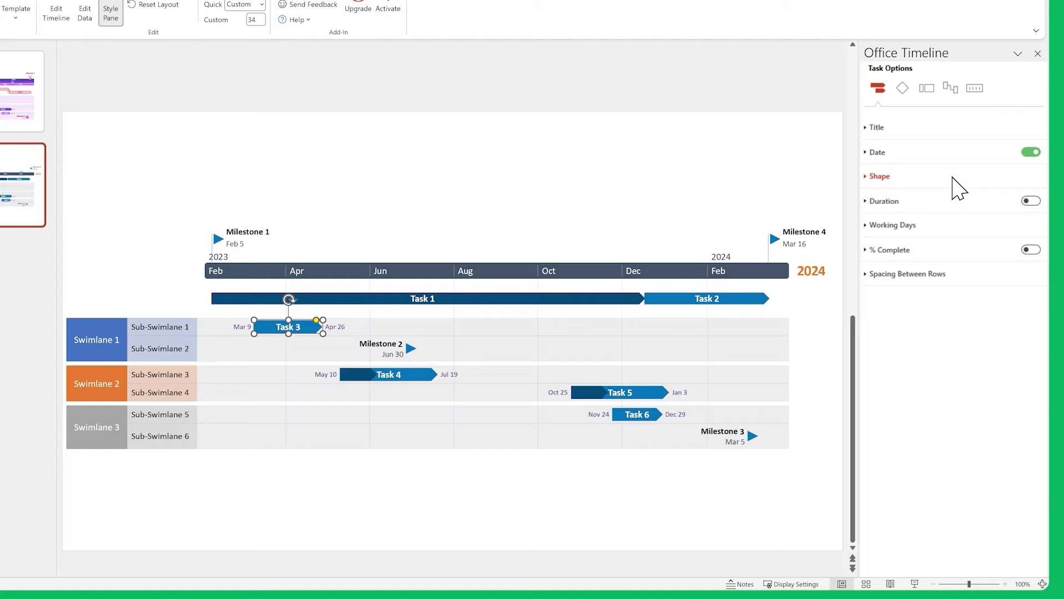
left_click(940, 251)
left_click(894, 410)
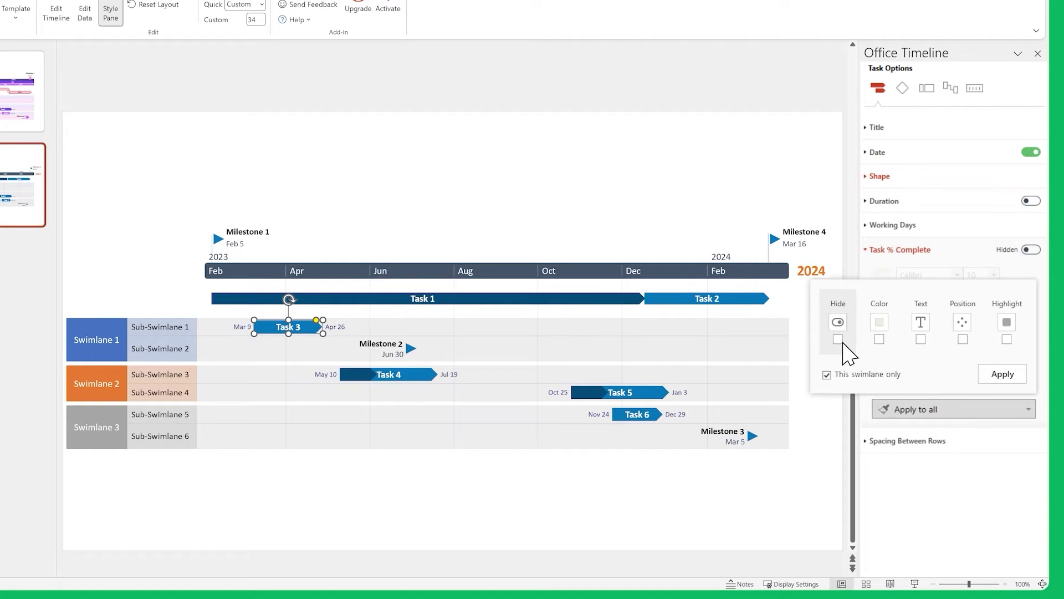
left_click(991, 378)
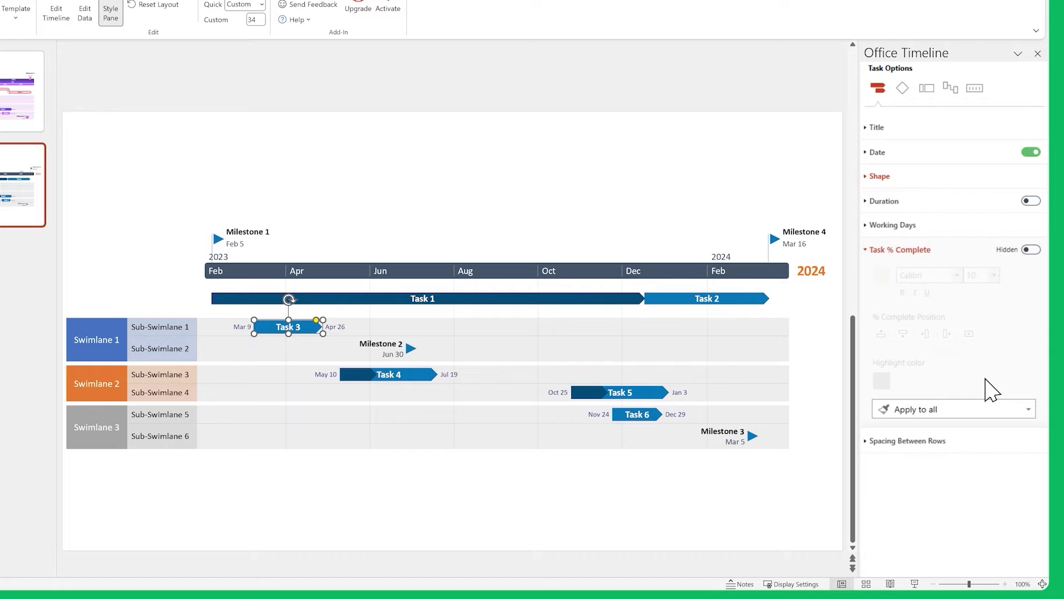
left_click(666, 302)
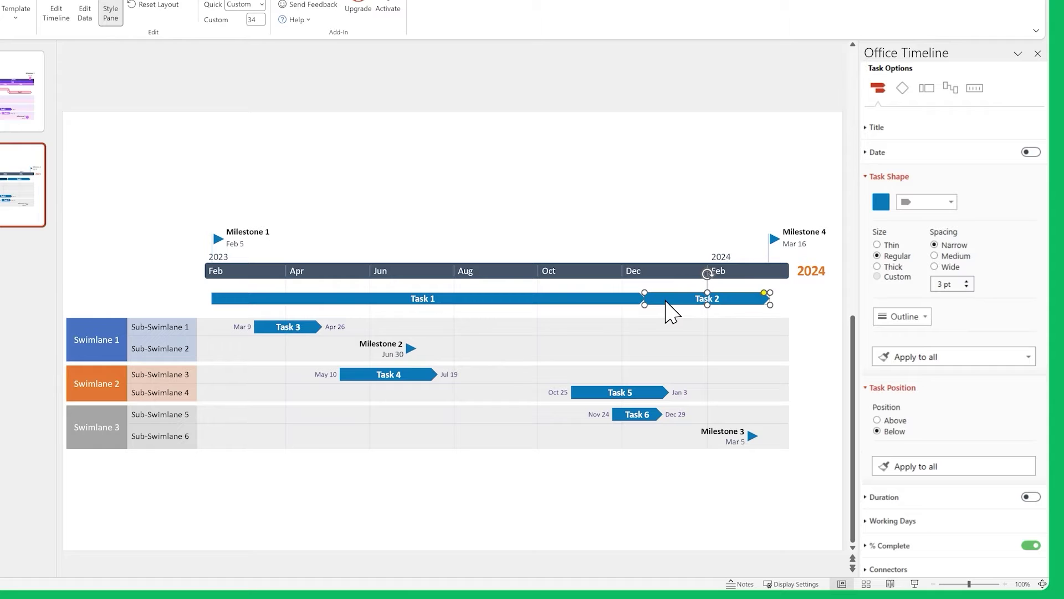
- Give Task 2 a chevron shape and colour Tasks 1 and 3 dark purple
left_click(943, 203)
left_click(931, 244)
left_click(881, 202)
left_click(941, 309)
left_click(956, 419)
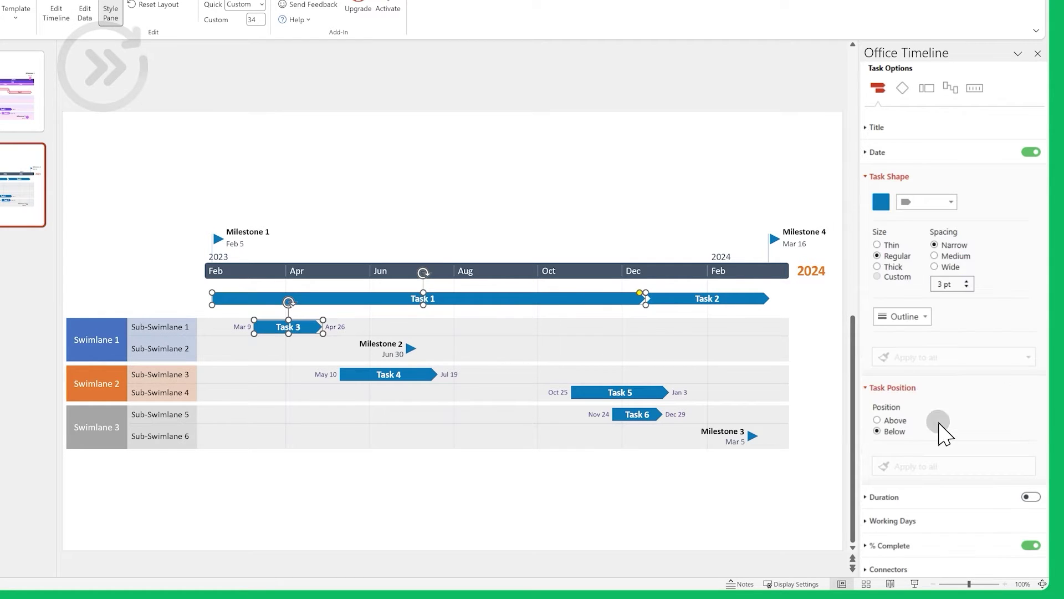
left_click(388, 374)
left_click(619, 392, "shift")
- Colour Tasks 4 and 5 mid-purple and Tasks 2 and 6 light purple
left_click(881, 202)
left_click(940, 309)
left_click(956, 419)
left_click(707, 298)
left_click(638, 414, "shift")
left_click(881, 201)
left_click(941, 309)
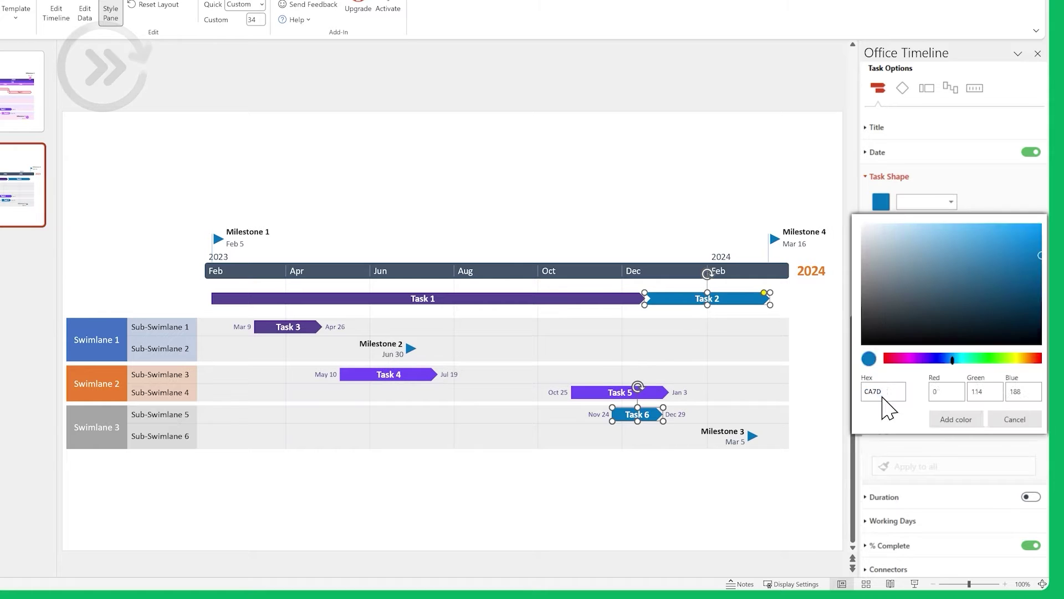
left_click(956, 419)
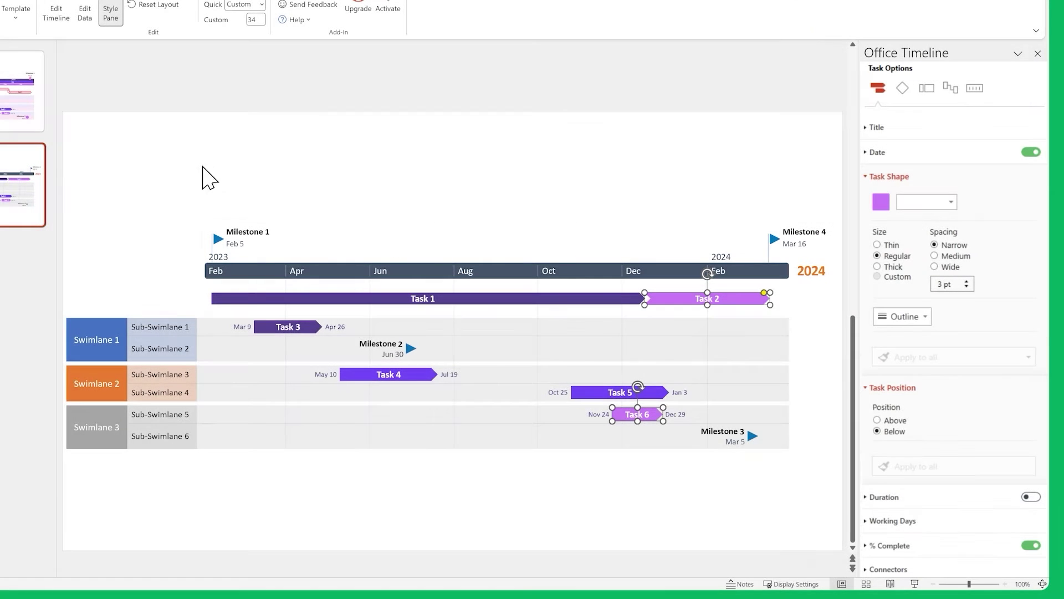
- Give Milestones 1 and 4 a slanted shape with title size 12
left_click_drag(172, 154, 788, 245)
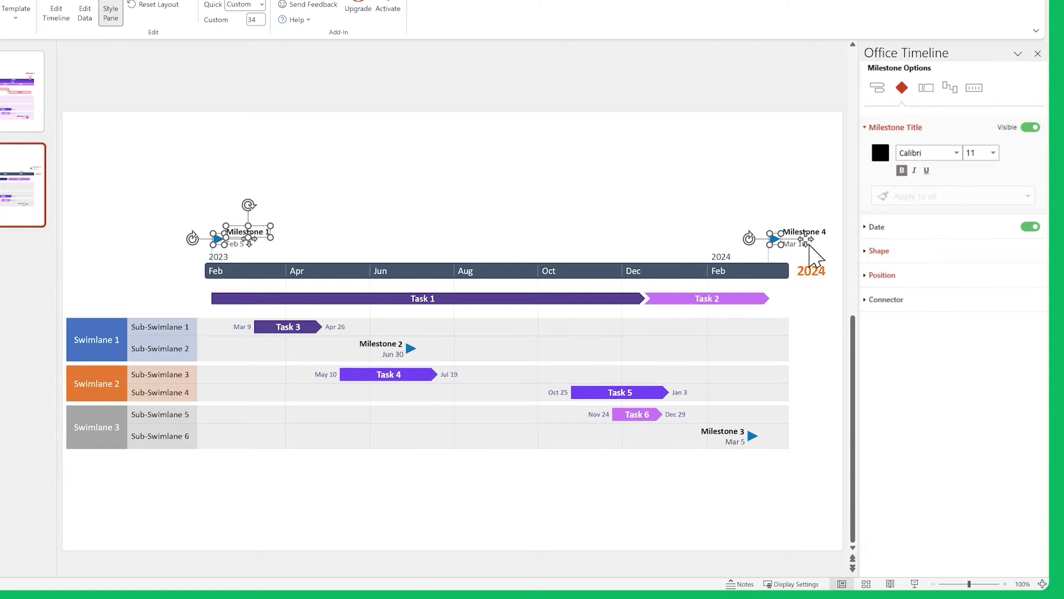
left_click(904, 253)
left_click(940, 278)
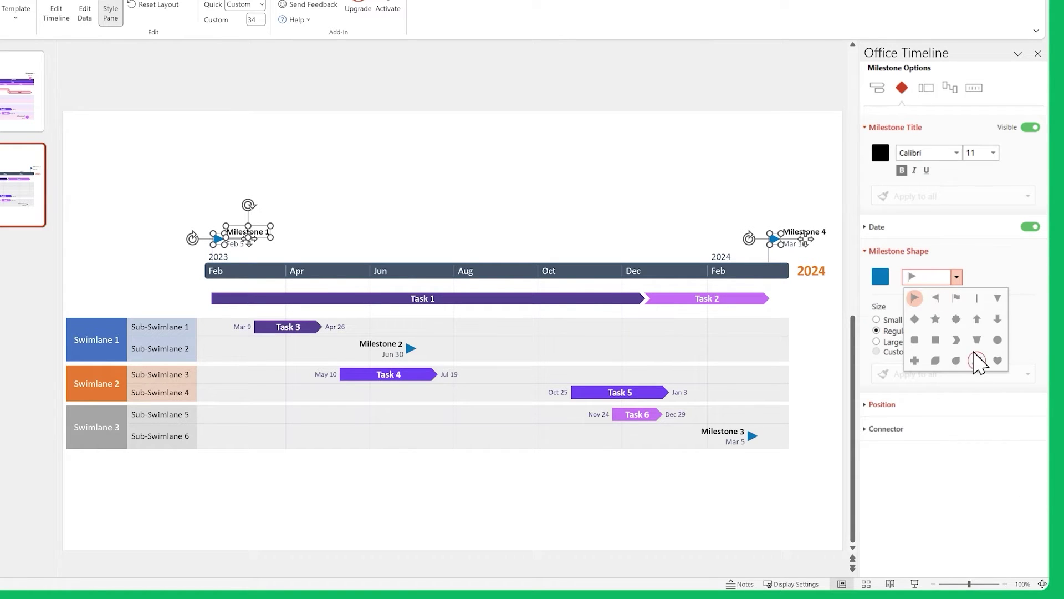
left_click(980, 367)
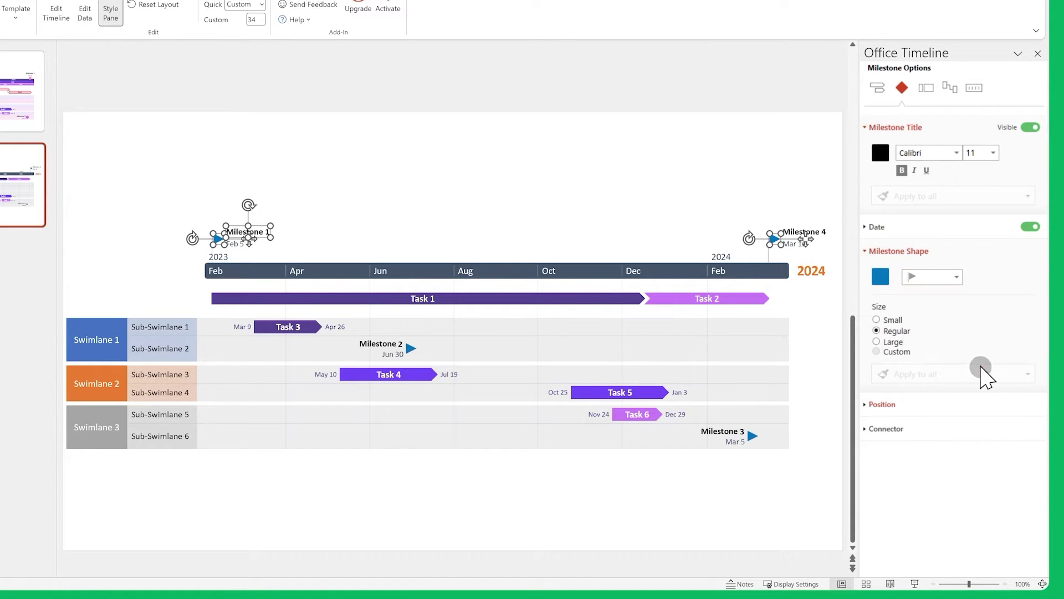
left_click(979, 157)
type("12")
left_click(956, 229)
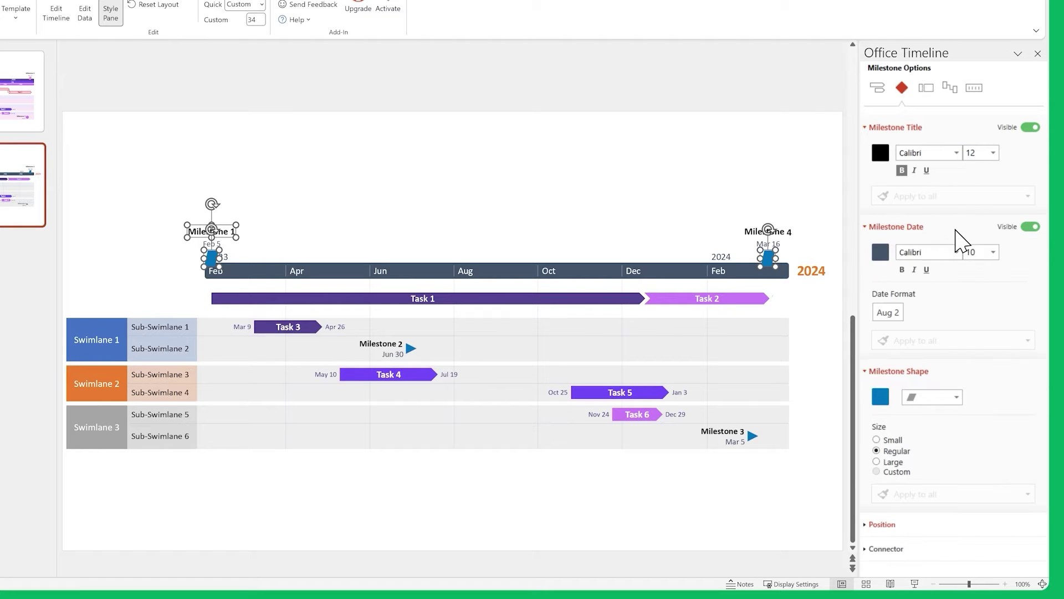
- Colour Milestone 1 purple and Milestone 4 pink with custom colours
left_click(535, 174)
key("Tab")
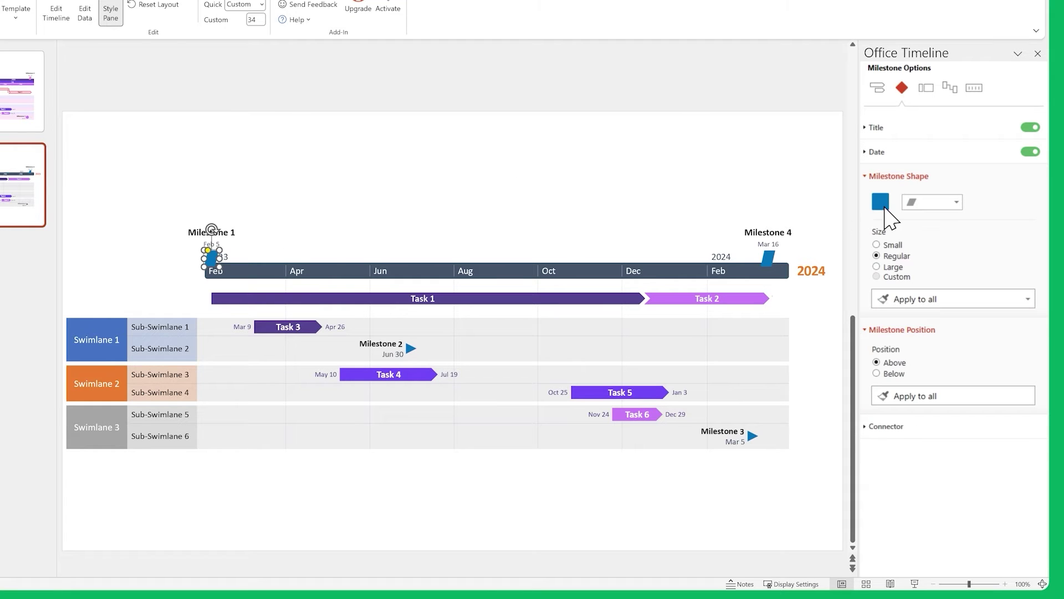
left_click(883, 205)
left_click(901, 311)
left_click(954, 418)
left_click(771, 258)
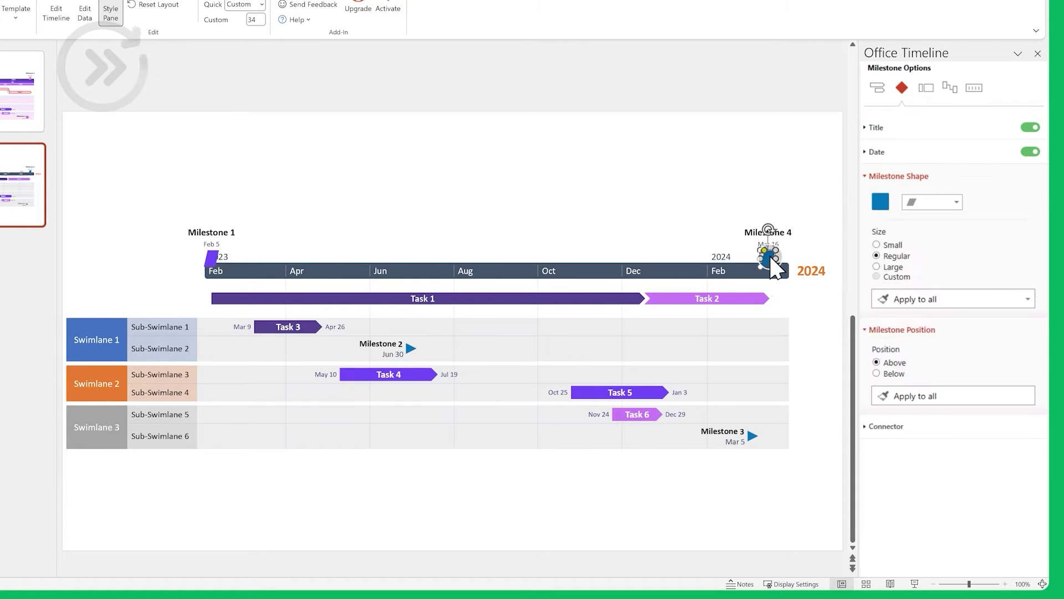
left_click(880, 201)
left_click(901, 310)
left_click(887, 418)
- Make Milestones 2 and 3 circles with title size 12 and date size 9
left_click(410, 348)
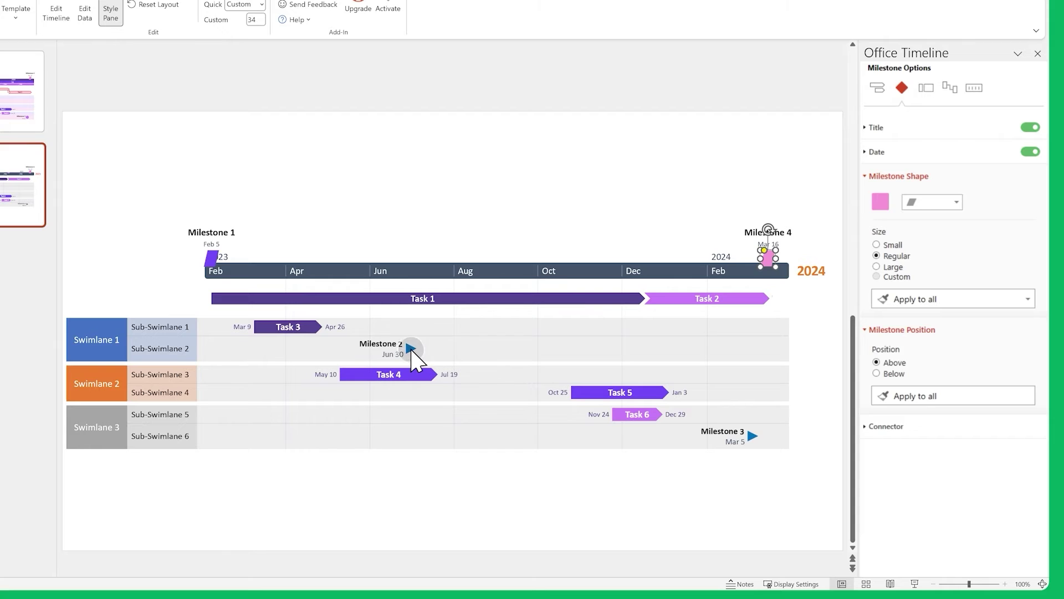
left_click(753, 436, "ctrl")
left_click(936, 203)
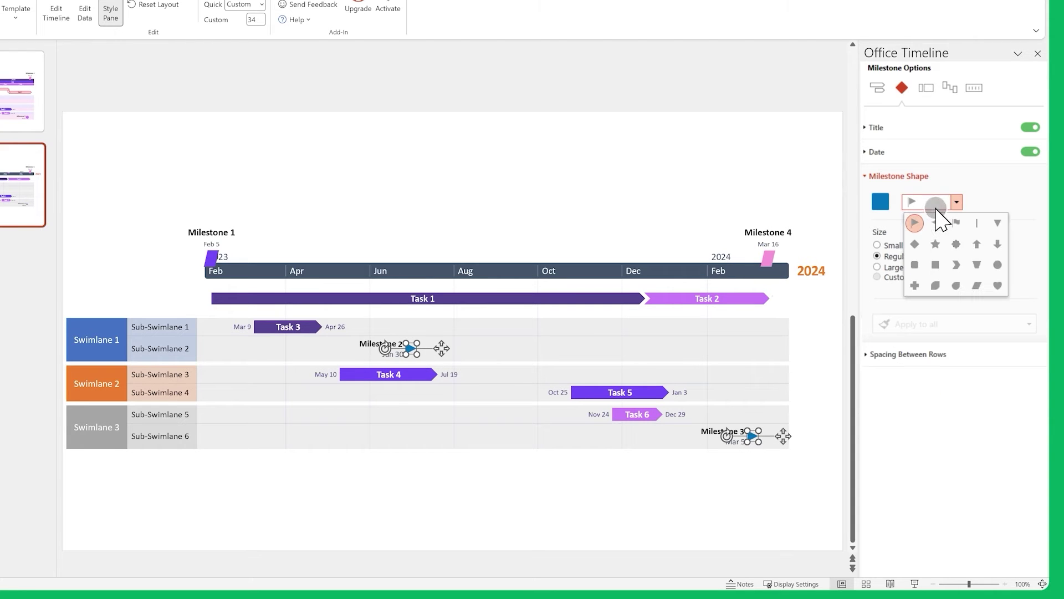
left_click(997, 265)
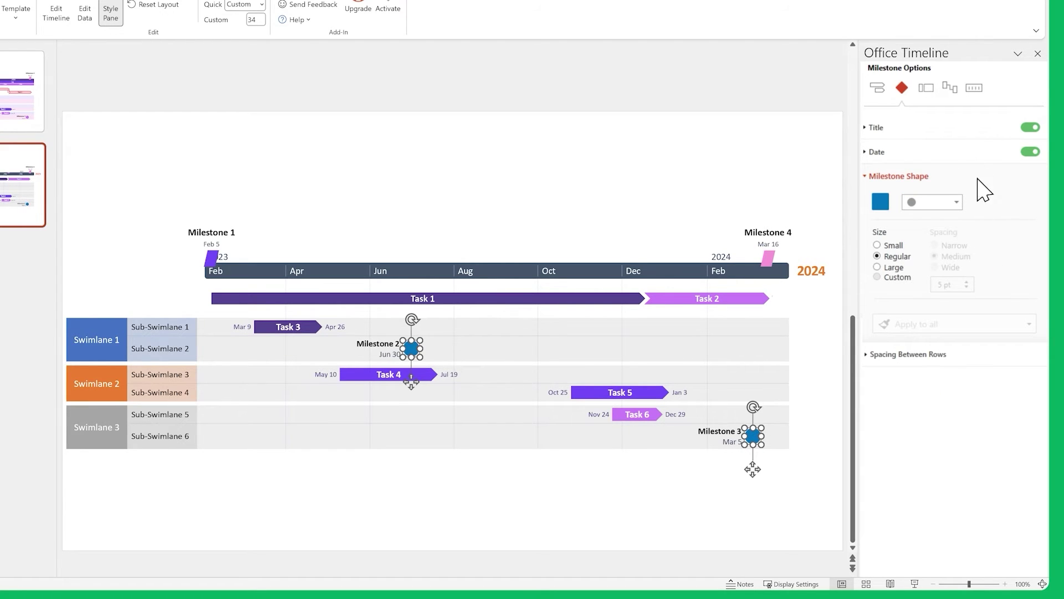
left_click(967, 129)
left_click(976, 155)
type("12")
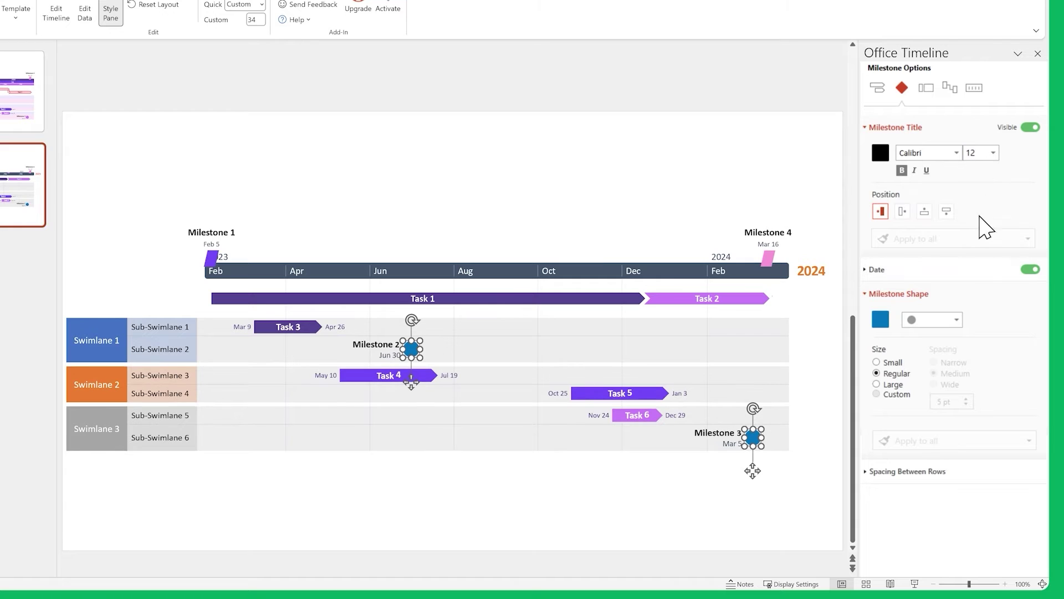
left_click(981, 270)
left_click(977, 295)
type("9")
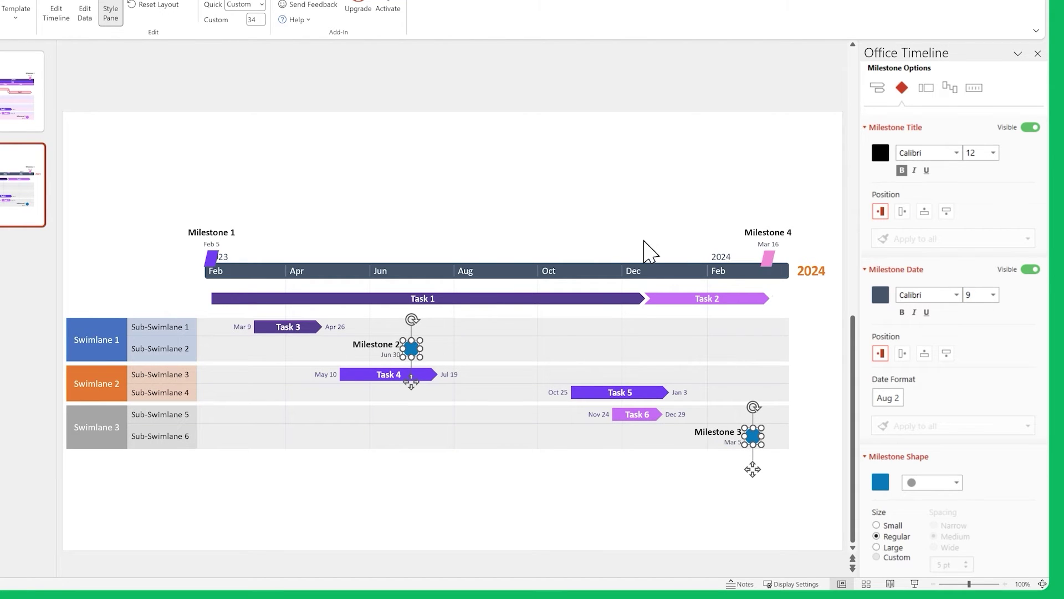
- Colour Milestone 2 dark purple and Milestone 3 light purple
left_click(644, 241)
left_click(411, 348)
left_click(880, 201)
left_click(884, 405)
left_click(755, 435)
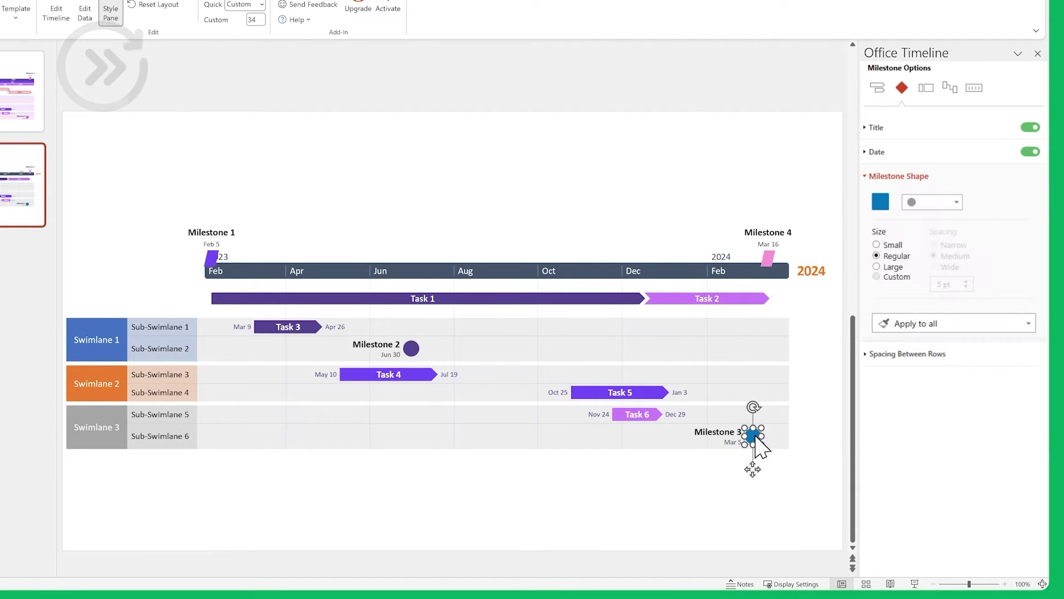
left_click(880, 201)
left_click(884, 404)
left_click(798, 486)
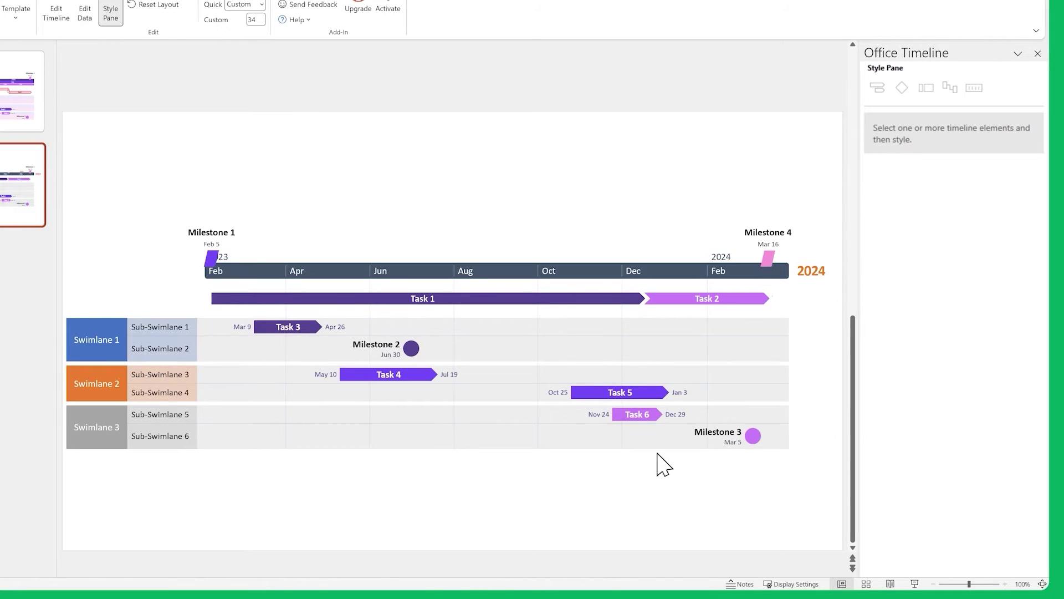
- Shade Swimlane 1 and 2 headers purple, Swimlane 3 light purple, with bold 14-point titles on all
left_click(123, 338)
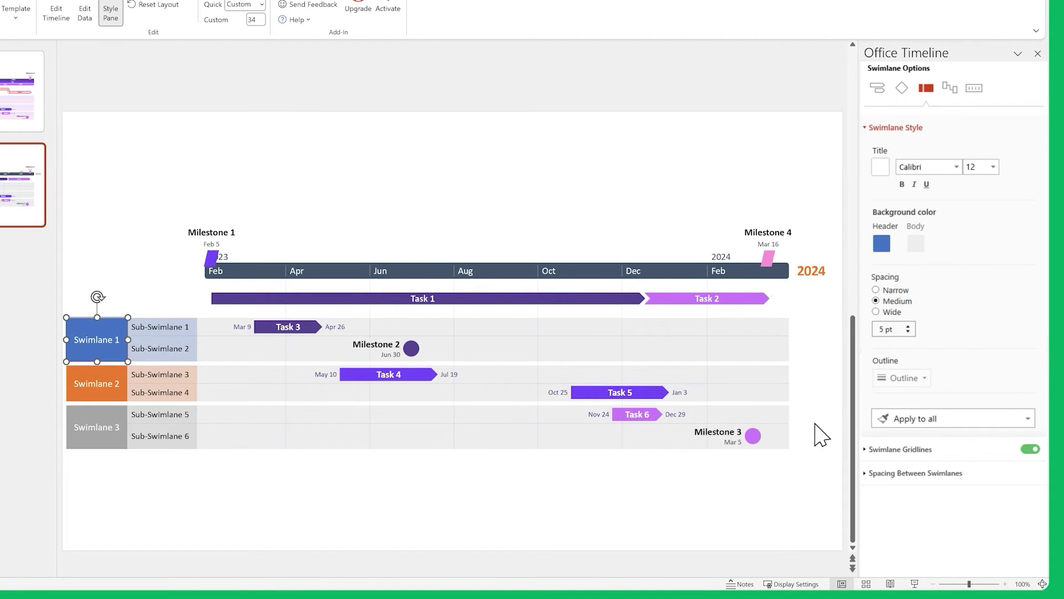
left_click(882, 244)
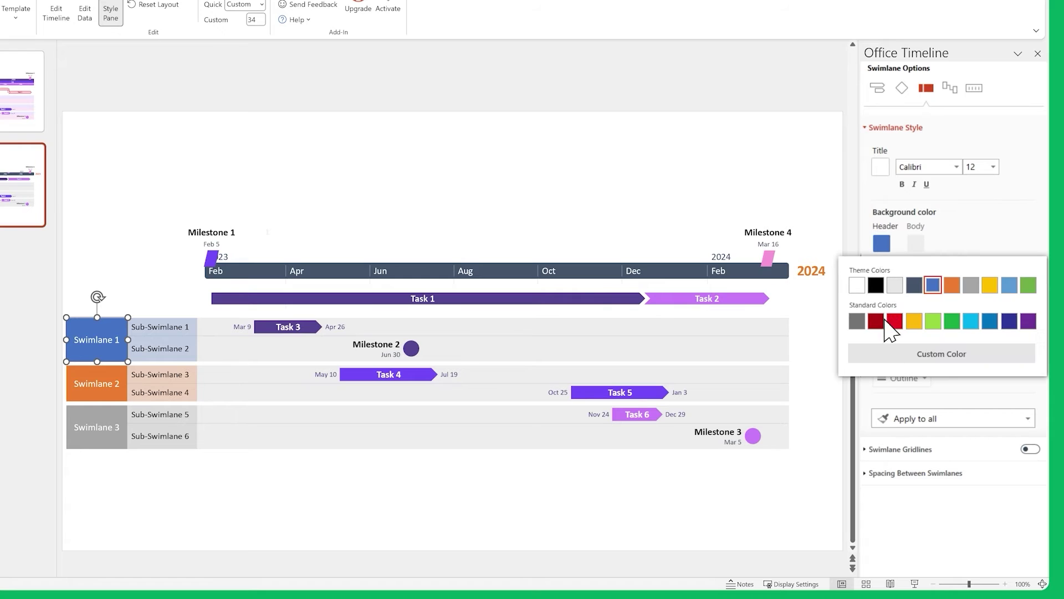
left_click(887, 354)
left_click(884, 433)
left_click(952, 462)
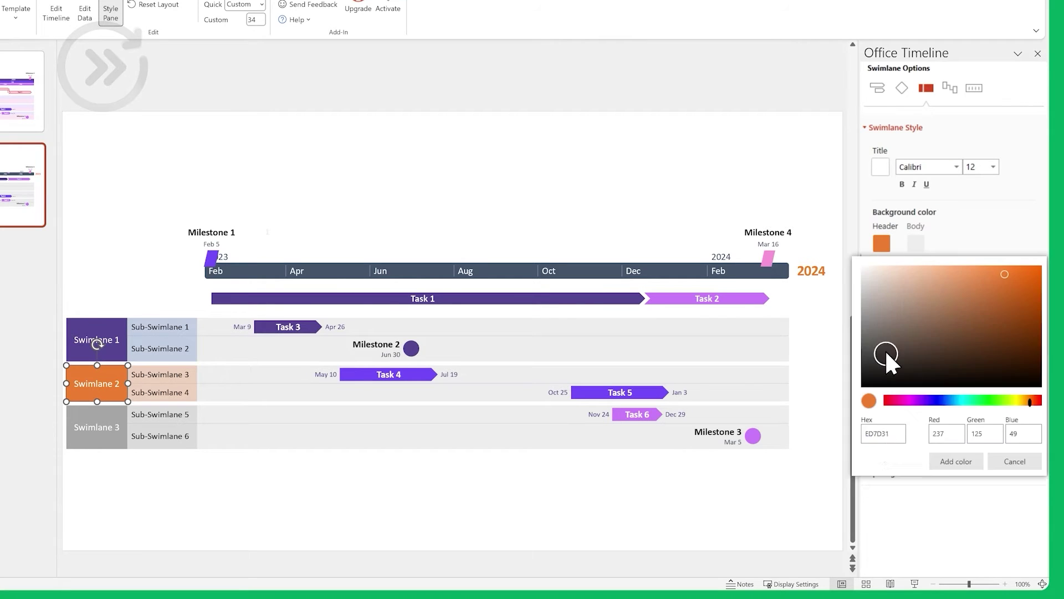
left_click(884, 433)
left_click(956, 461)
left_click(97, 427)
left_click(882, 244)
left_click(883, 433)
left_click(956, 461)
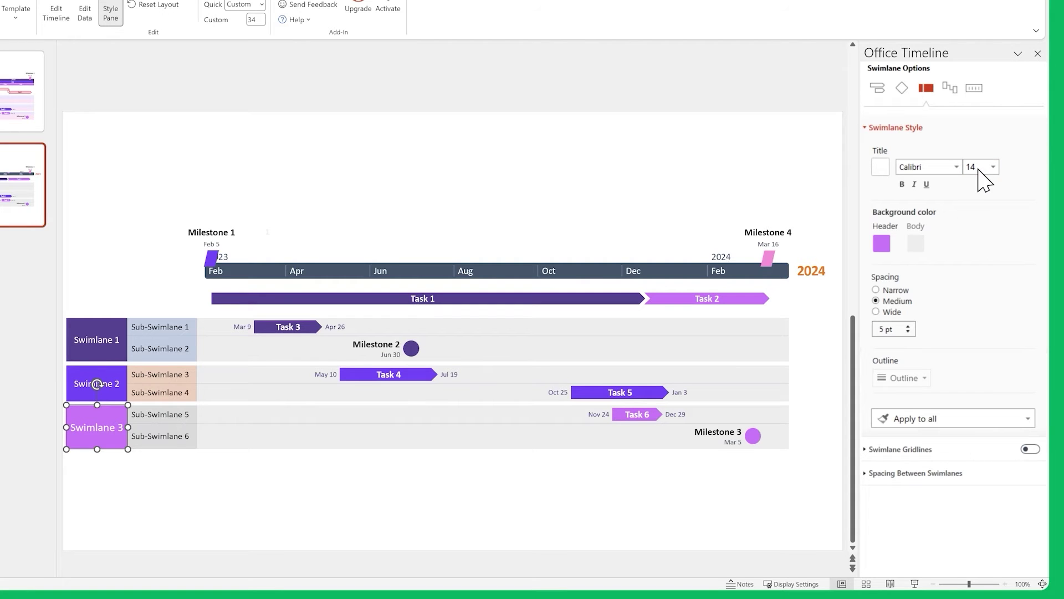
left_click(924, 420)
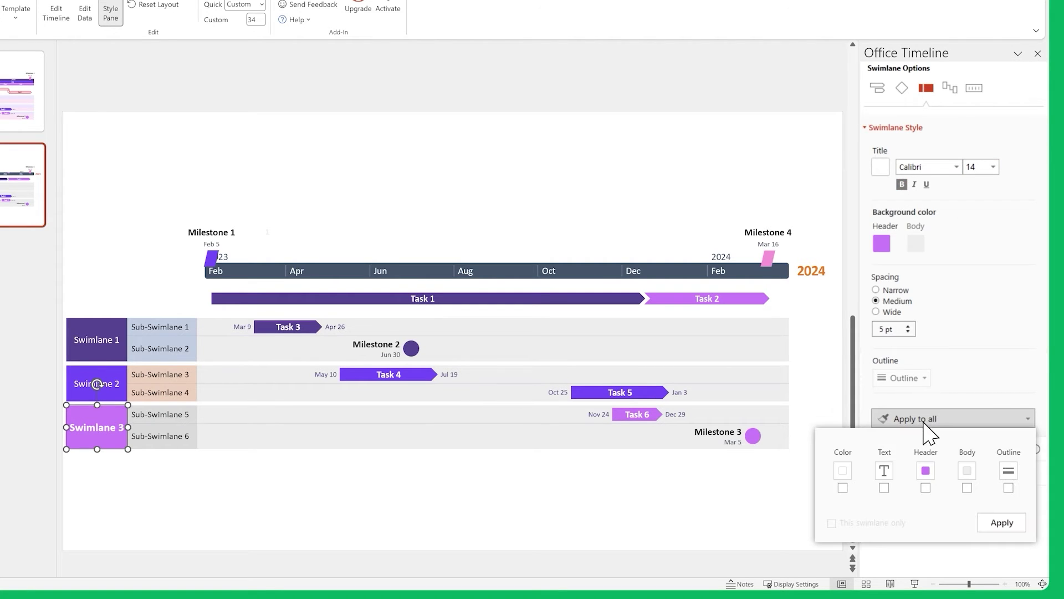
left_click(991, 530)
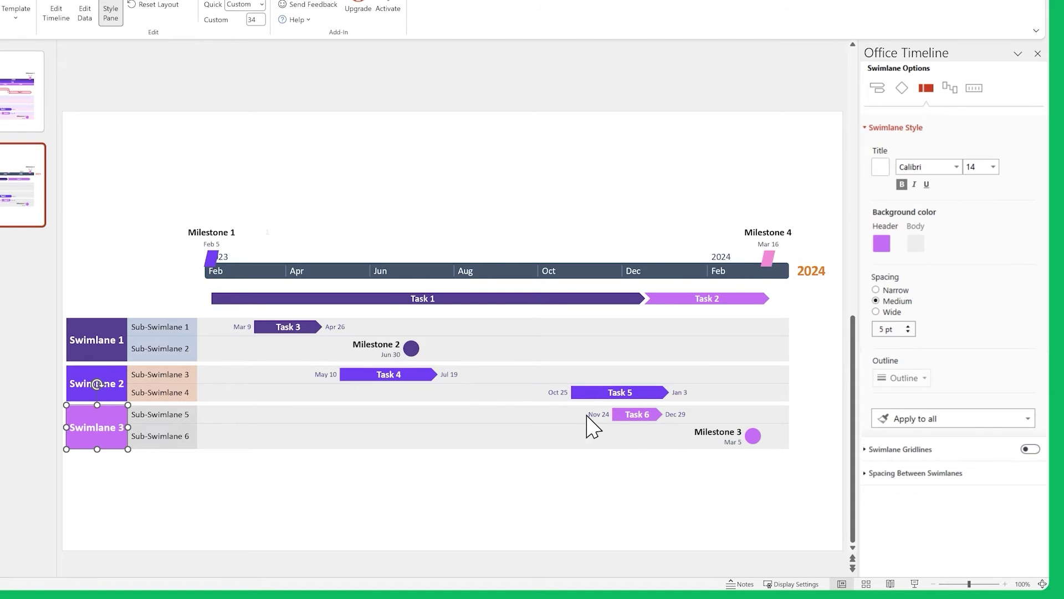
- Give the six sub-swimlane headers light grey backgrounds and custom purple titles (hex 724C)
left_click_drag(123, 286, 214, 476)
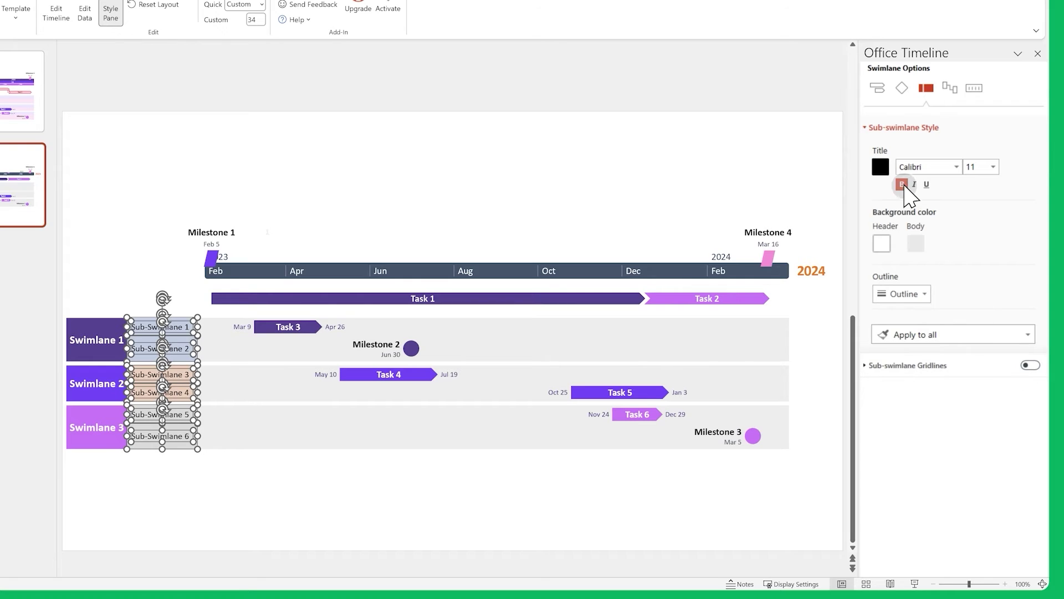
left_click(885, 244)
left_click(899, 288)
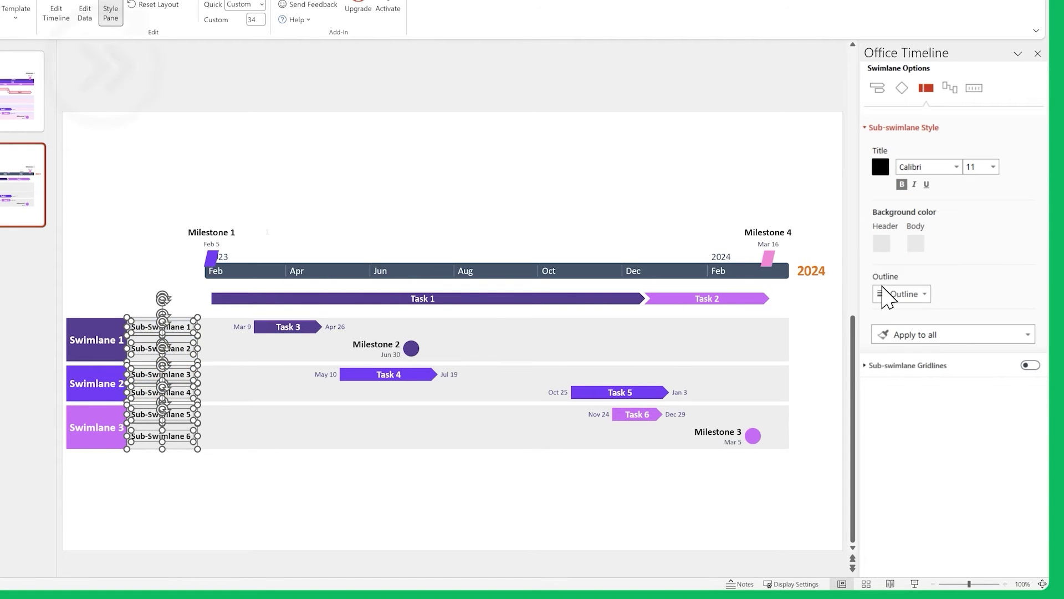
left_click(161, 327)
left_click(880, 166)
left_click(956, 385)
left_click(161, 374)
left_click(880, 167)
left_click(883, 357)
type("724C")
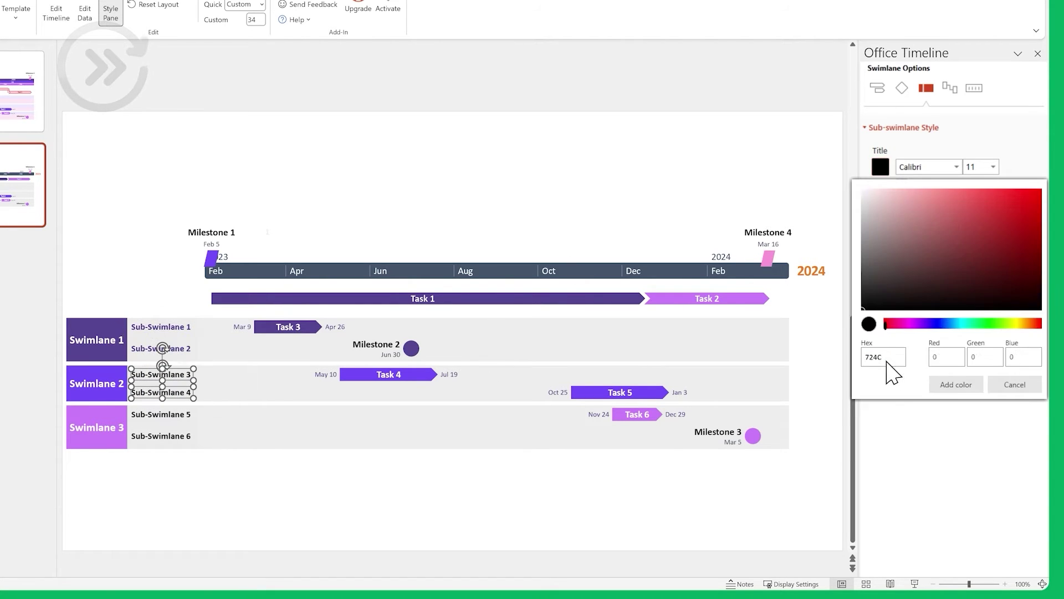
left_click(956, 384)
- Set sub-swimlane row backgrounds to hex A5A5A5, with the even-numbered rows pink
left_click_drag(124, 405, 207, 463)
left_click(881, 166)
left_click(883, 357)
left_click(956, 384)
left_click(547, 380)
left_click(916, 243)
type("A5A5A5")
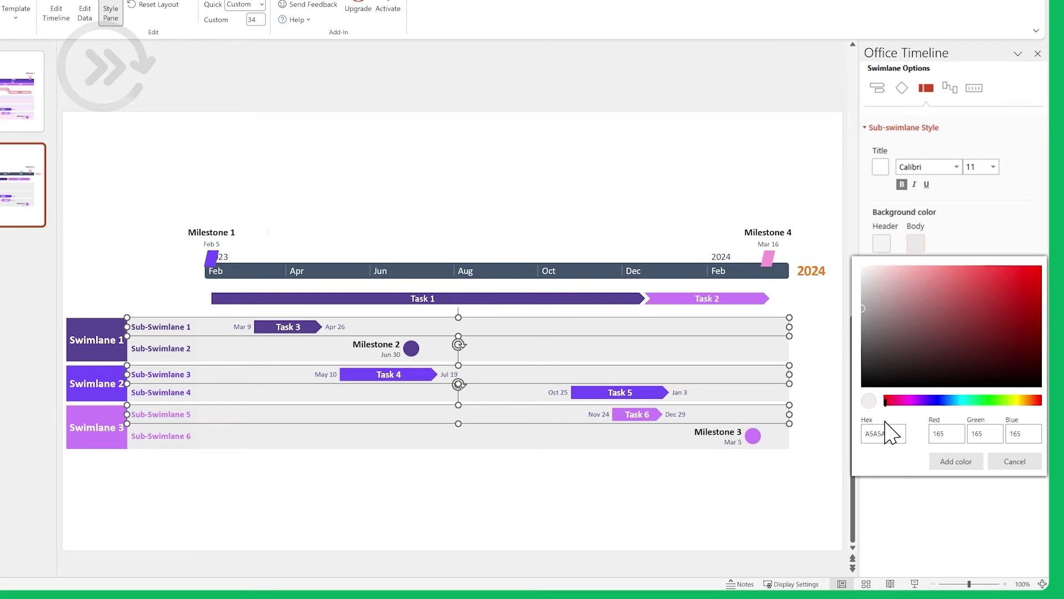
left_click(956, 462)
left_click(538, 357)
left_click(916, 243)
left_click(893, 318)
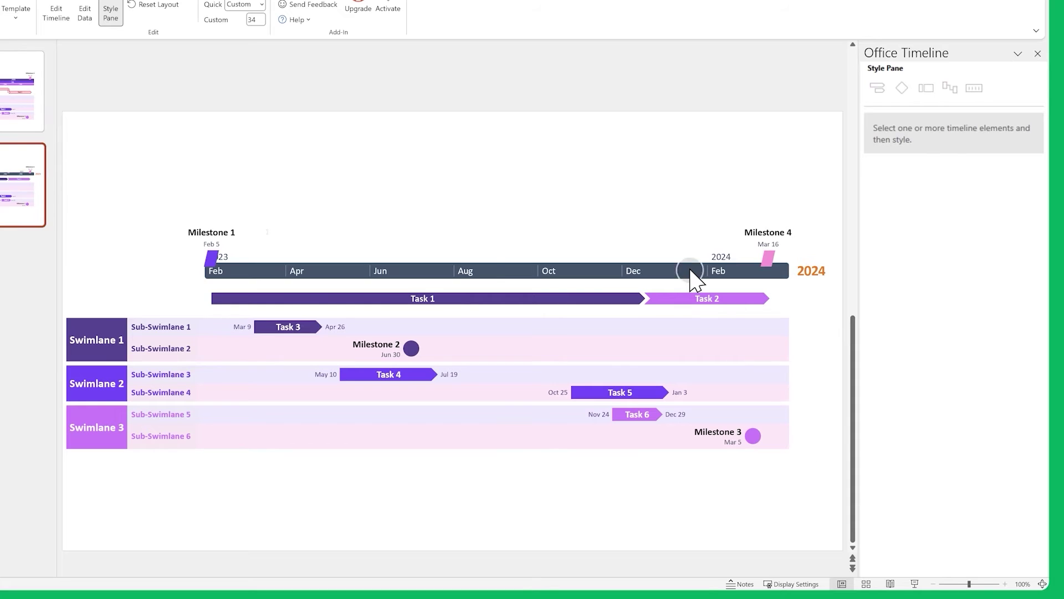
- Make the timescale's middle and bottom tiers visible in Timescale settings
left_click(690, 272)
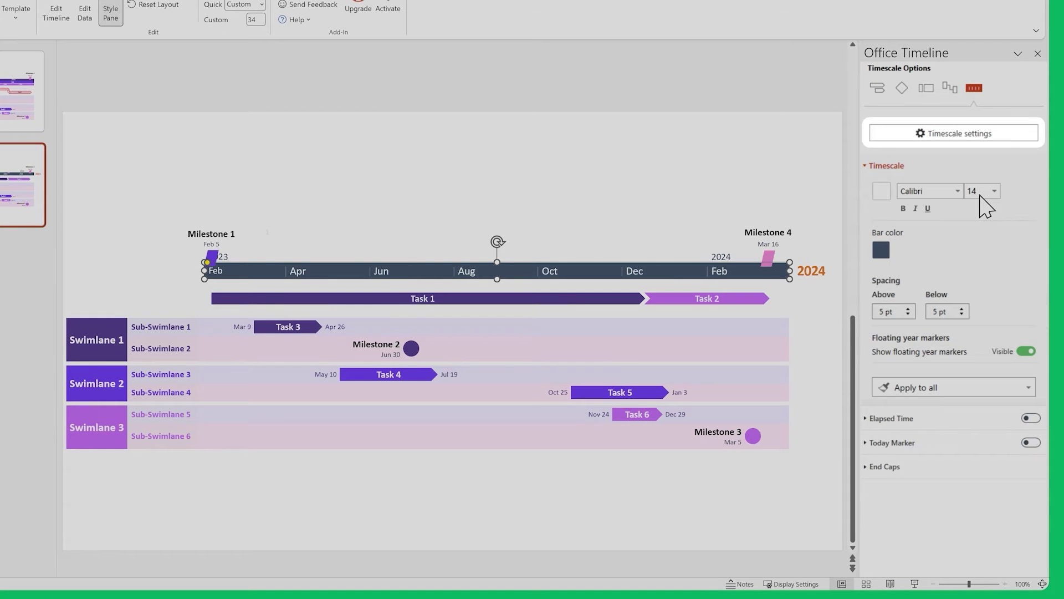
left_click(994, 134)
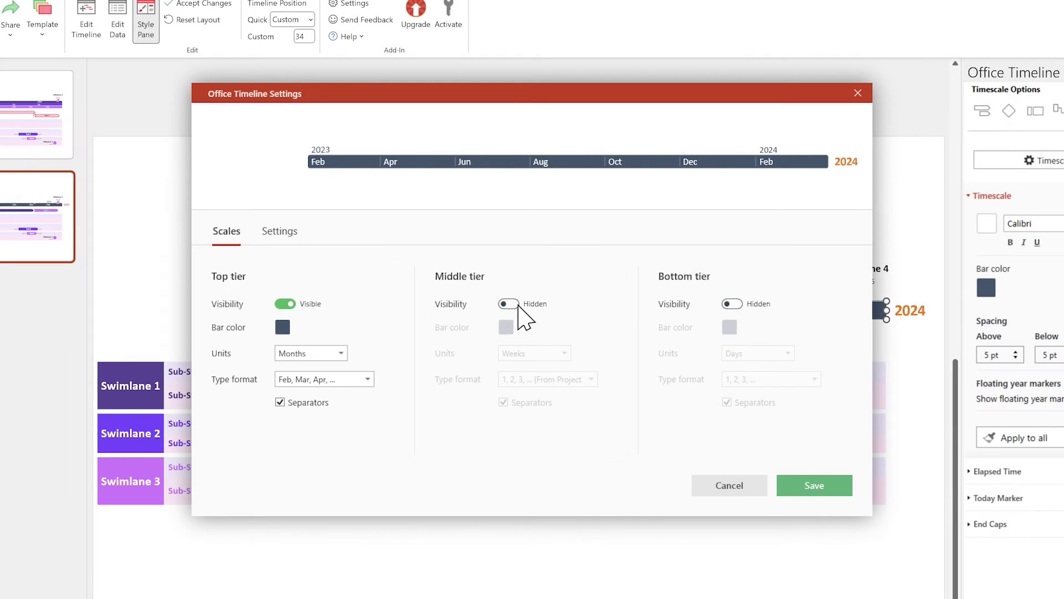
left_click(507, 303)
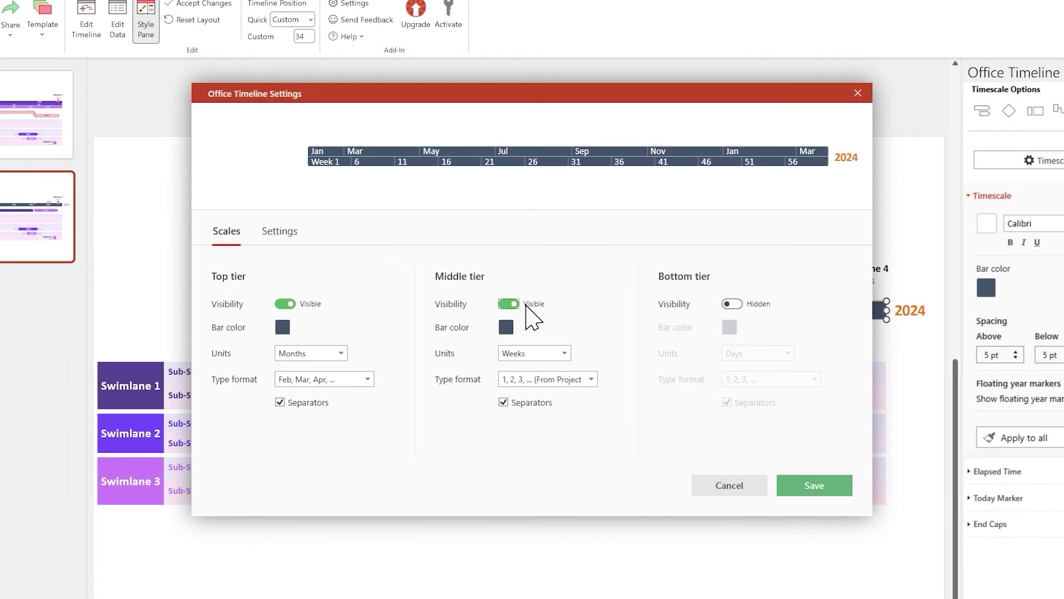
left_click(732, 303)
- Colour the tier bars dark purple (564592) on top, bright purple middle, light purple bottom
left_click(282, 327)
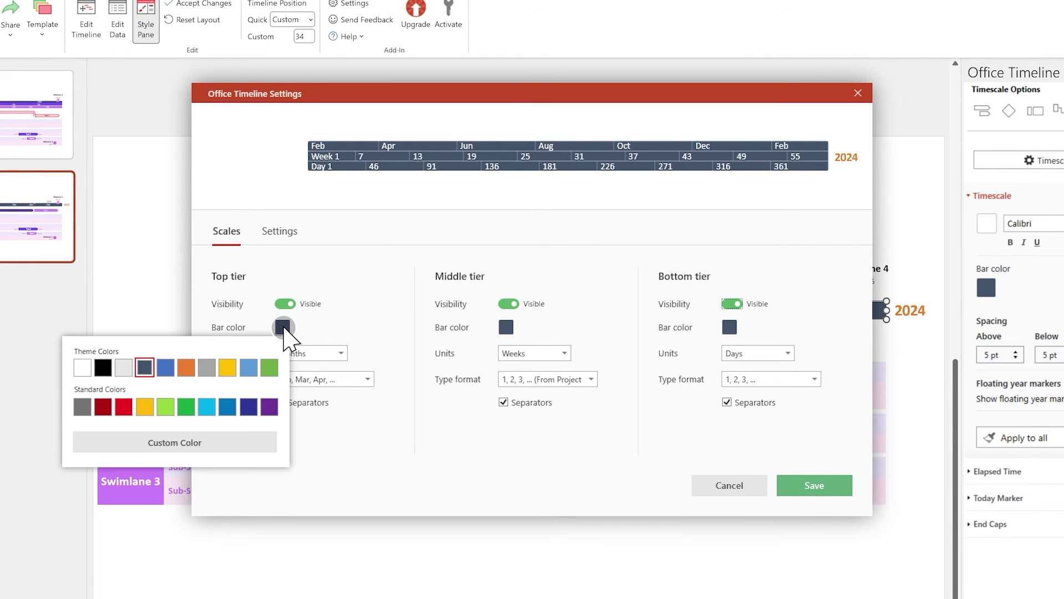
left_click(246, 442)
left_click(109, 531)
type("56")
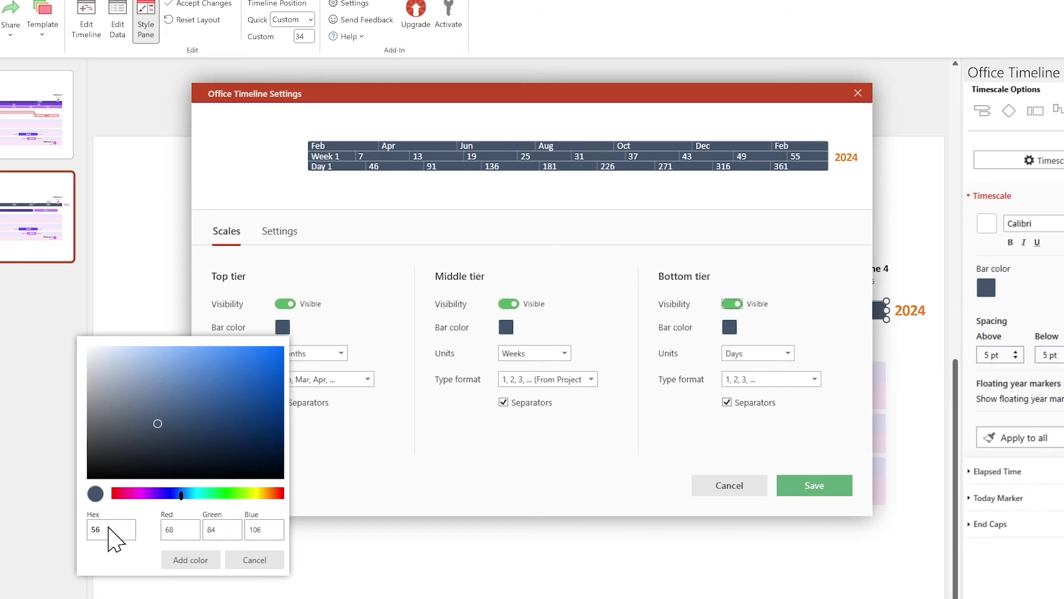
type("4592")
left_click(190, 559)
left_click(506, 327)
left_click(433, 442)
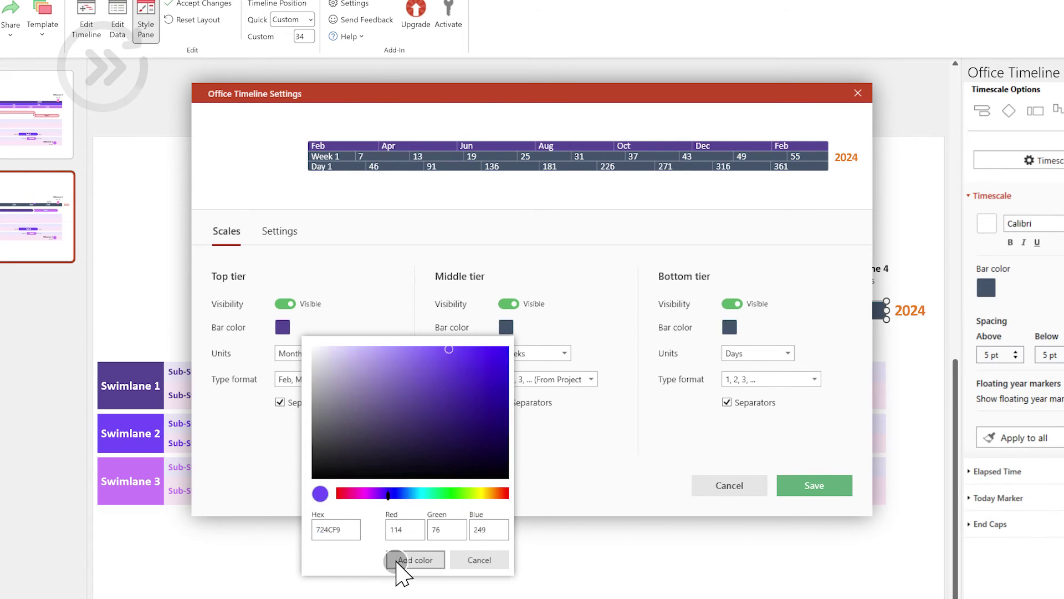
left_click(418, 560)
left_click(729, 328)
left_click(657, 442)
left_click(561, 532)
left_click(637, 560)
- Set the tier units to Years on top, Quarters in the middle and Months at the bottom
left_click(341, 353)
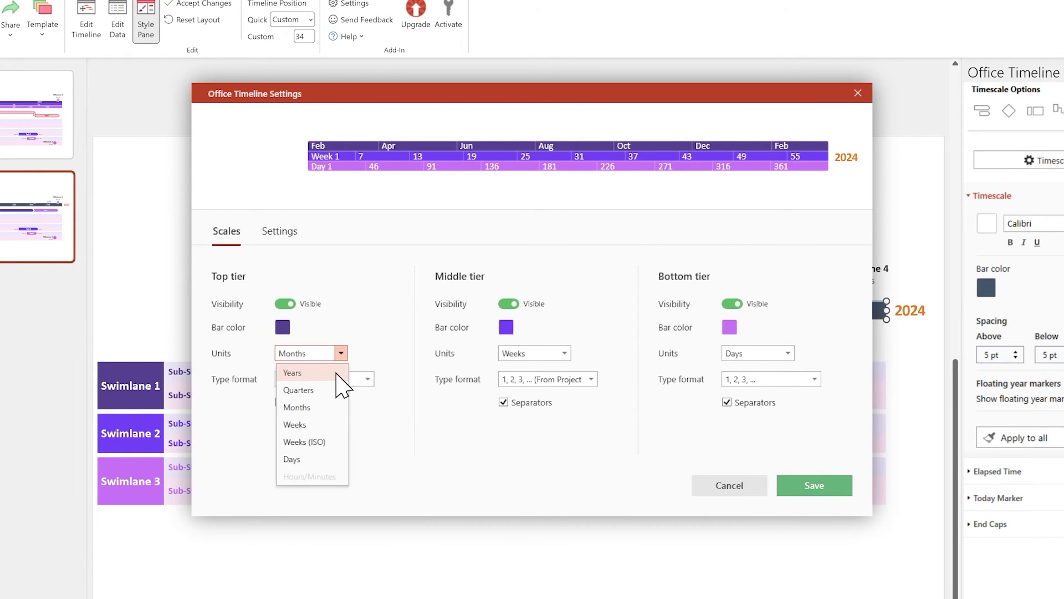
left_click(340, 371)
left_click(565, 354)
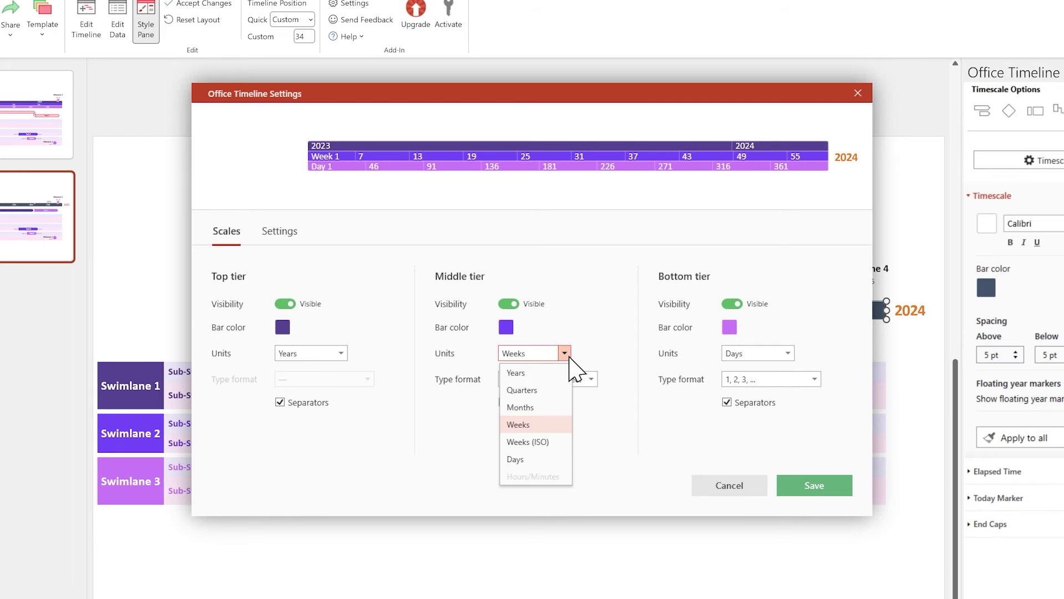
left_click(569, 390)
left_click(788, 353)
left_click(742, 407)
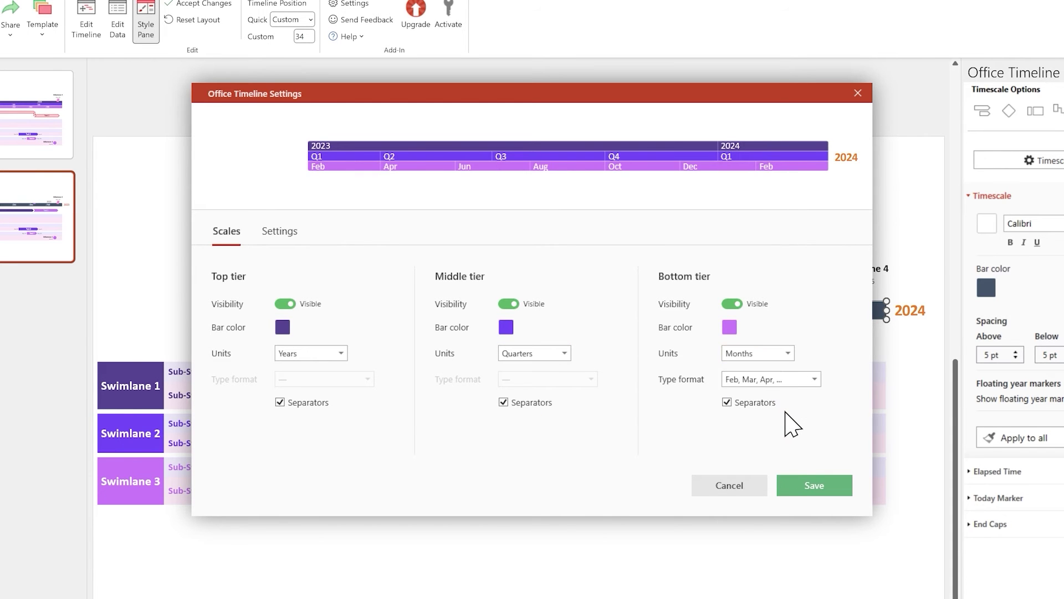
- Save the three-tier timescale settings to the slide and expand the End Caps style options
left_click(815, 485)
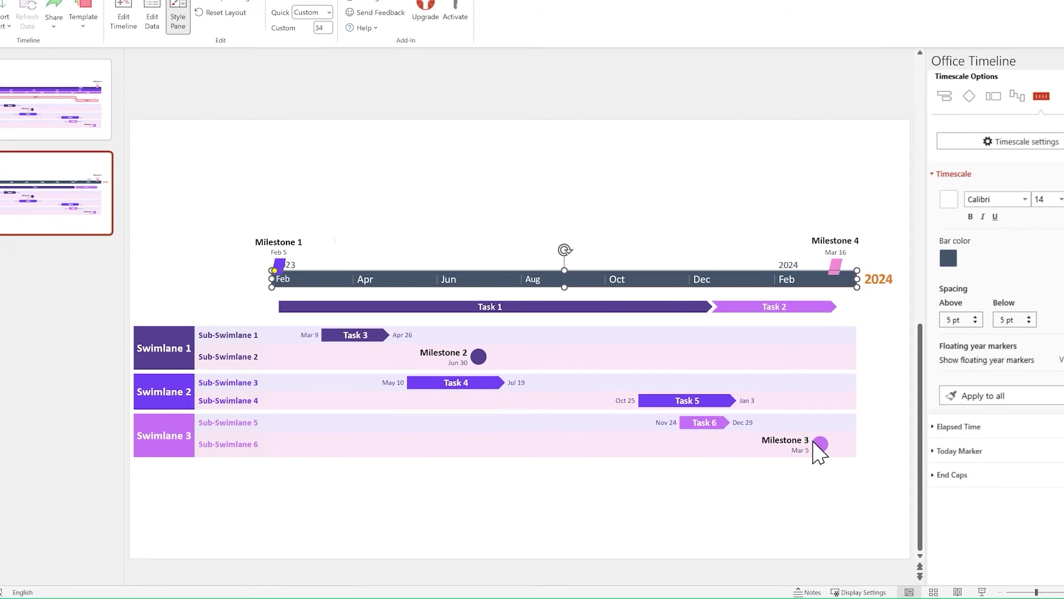
left_click(959, 175)
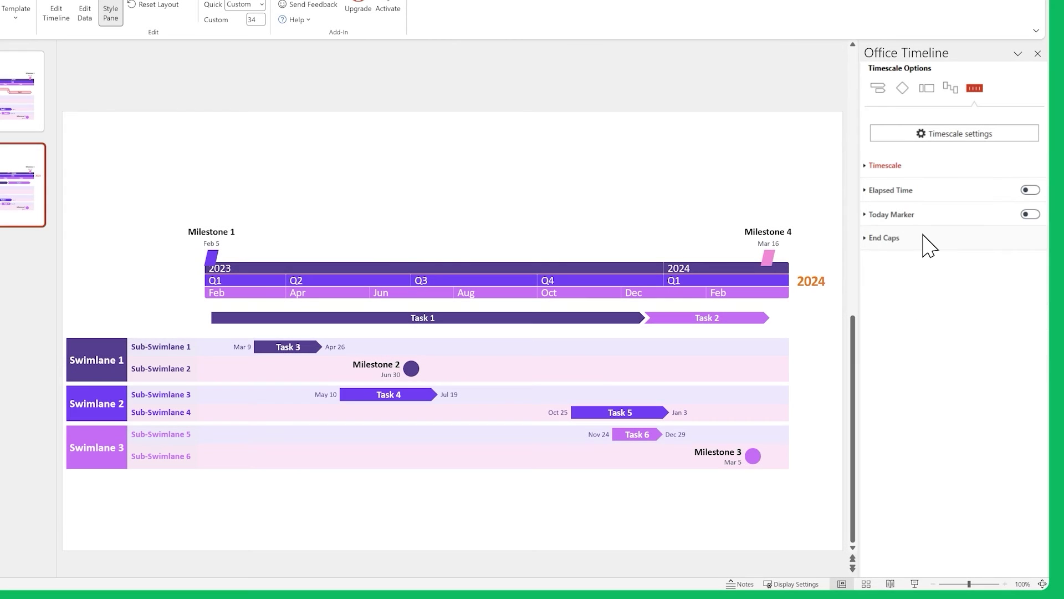
left_click(924, 234)
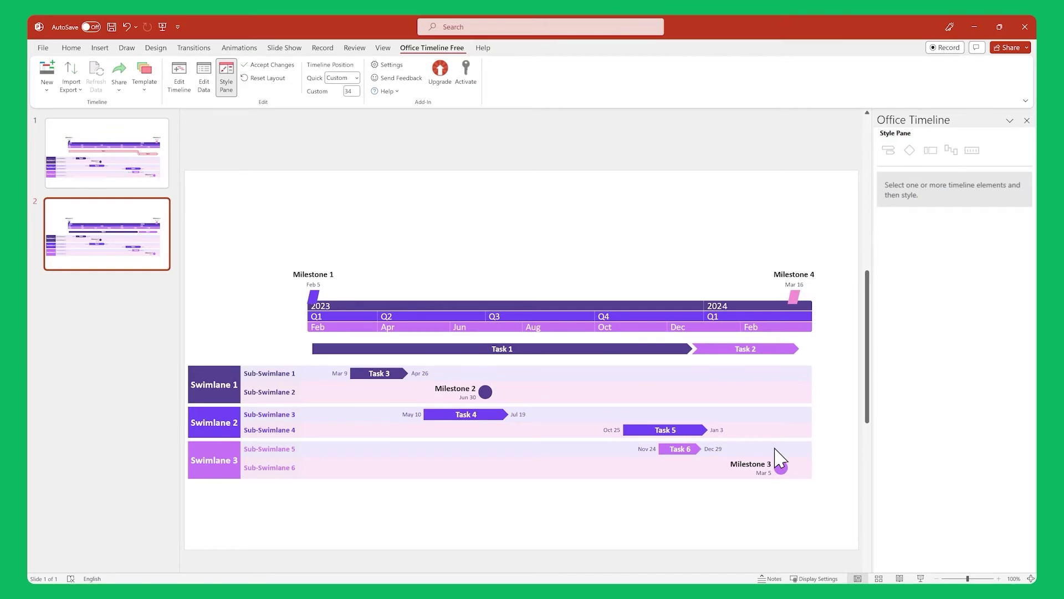
left_click(180, 80)
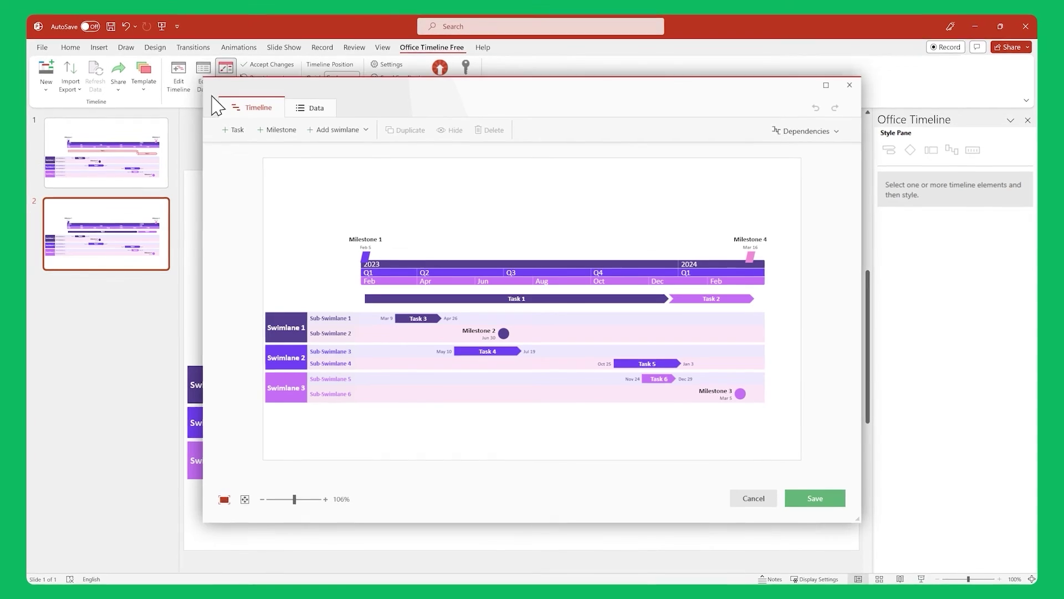
- Move Task 2 onto its own row below Task 1 and link Task 1's end to it with a dependency
left_click(688, 302)
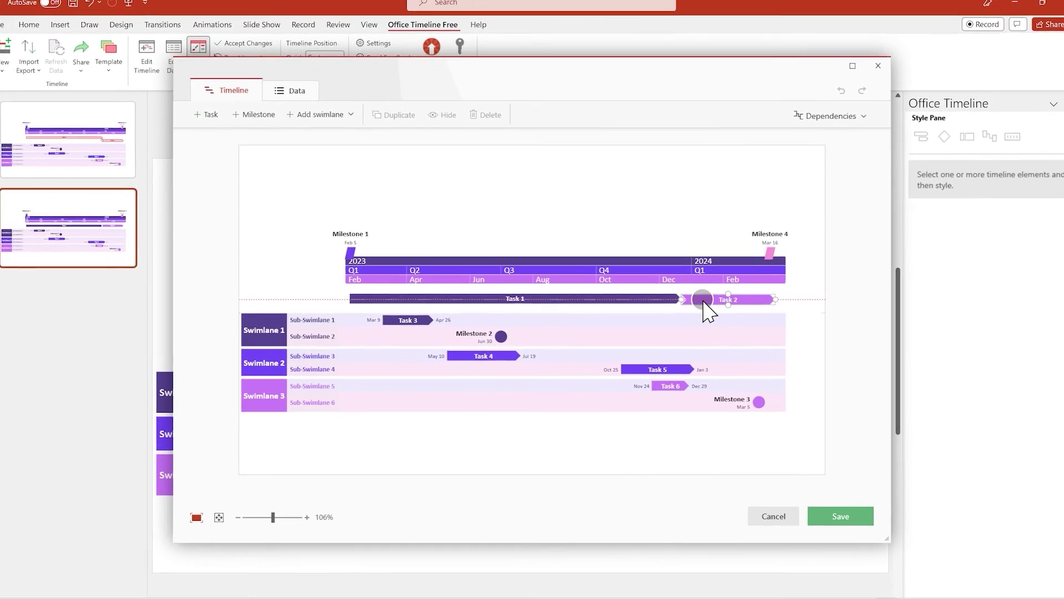
left_click_drag(703, 301, 703, 313)
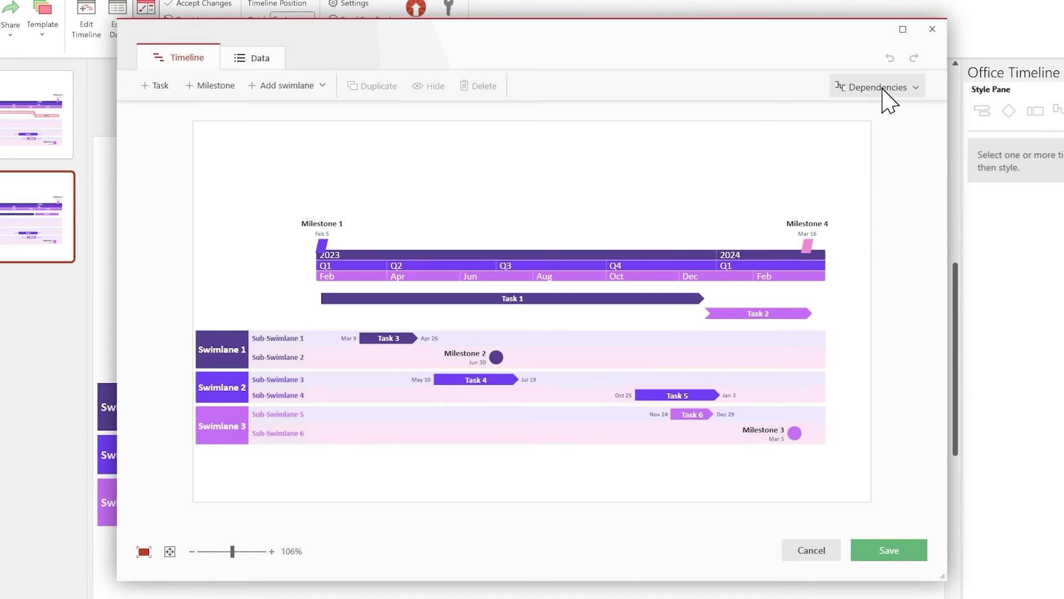
left_click(885, 92)
left_click(905, 180)
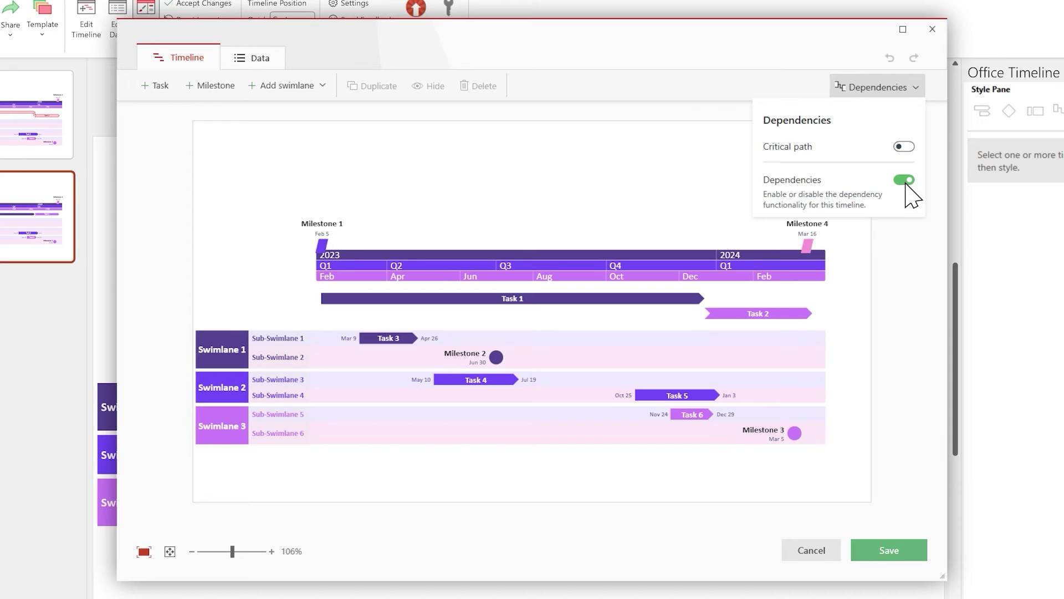
left_click(383, 302)
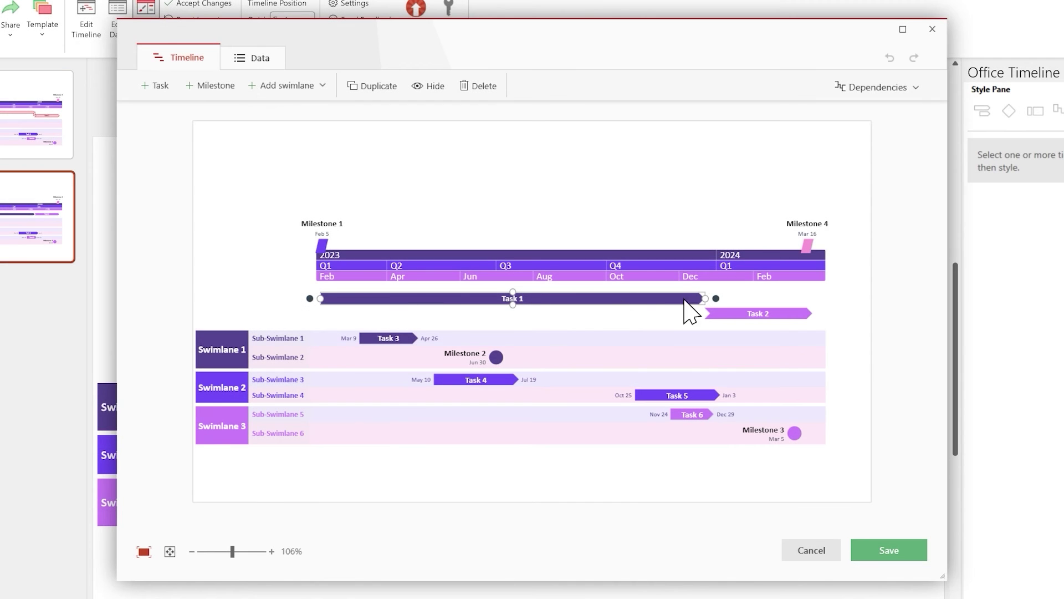
left_click_drag(705, 313, 703, 314)
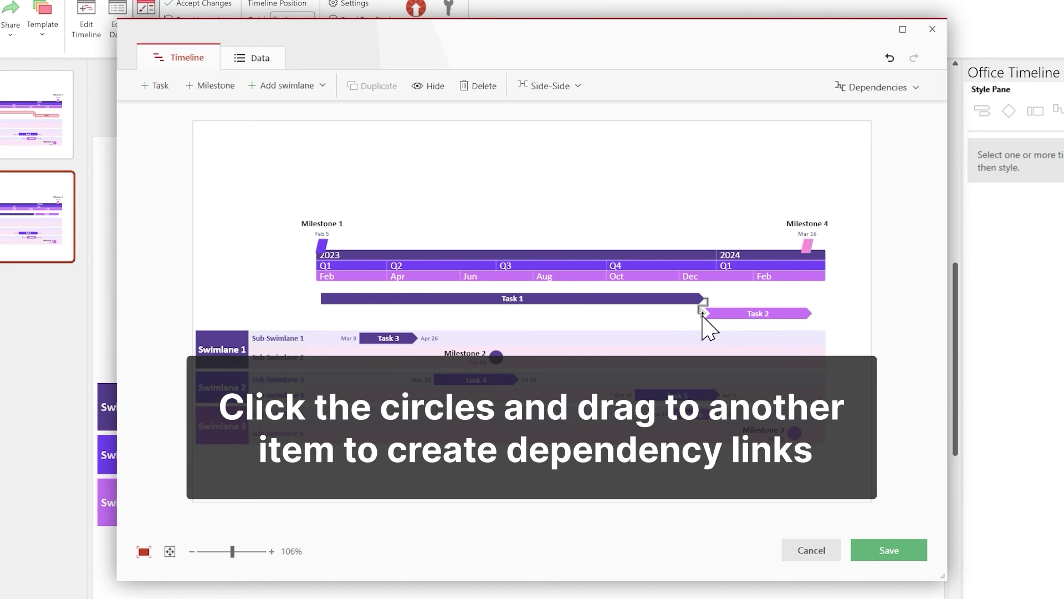
left_click(889, 550)
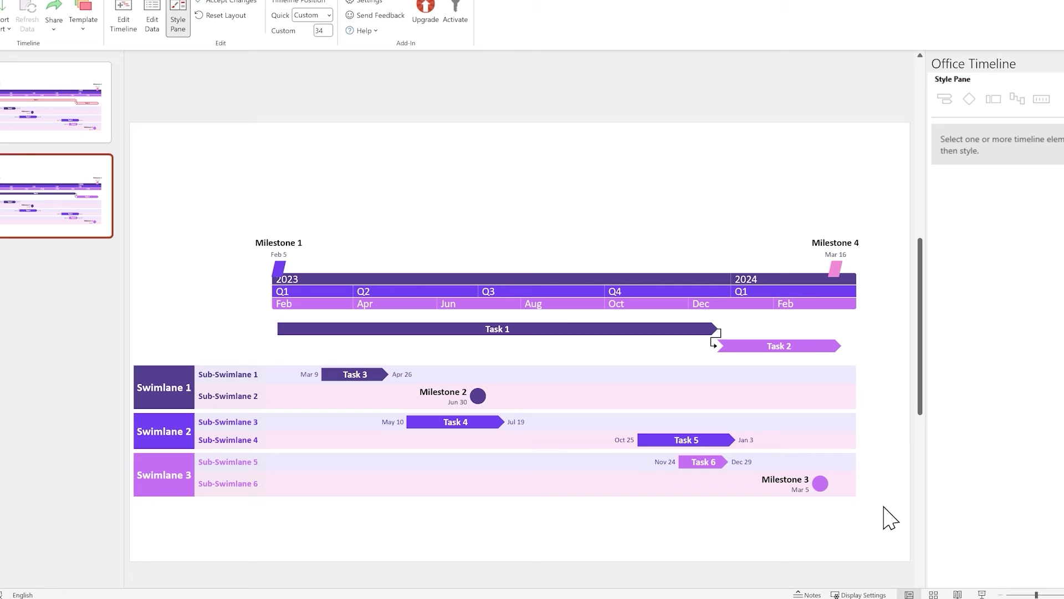
left_click(720, 336)
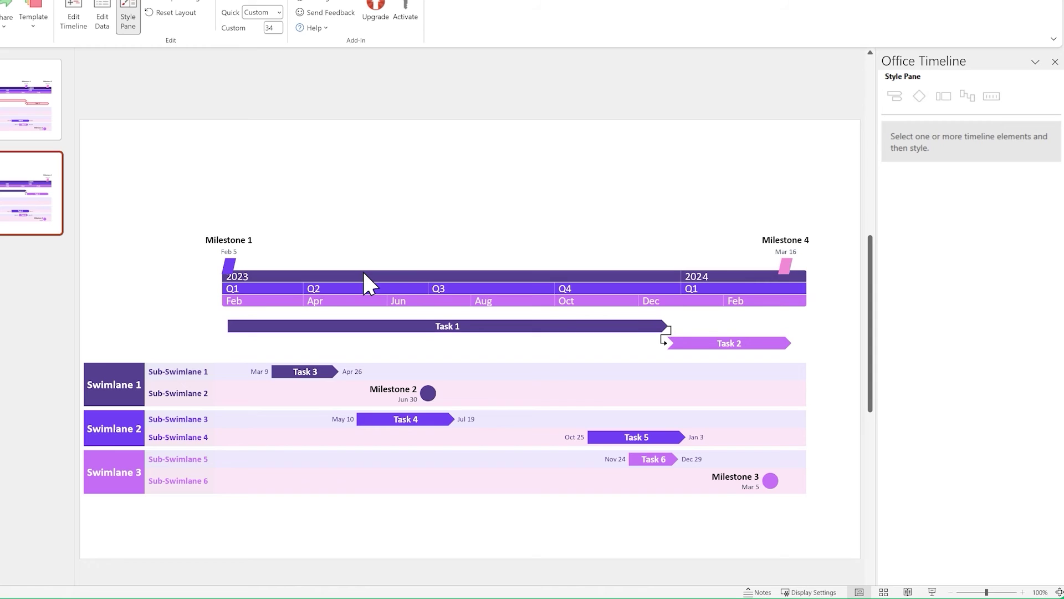
left_click(667, 341)
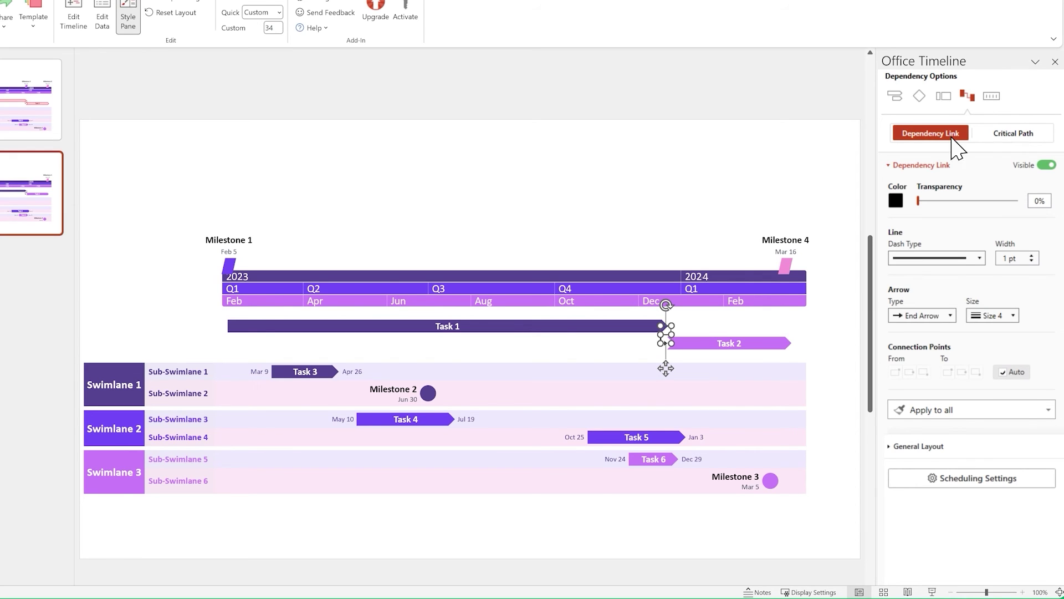
- Set the Critical Path to Visible so Tasks 1 and 2 are highlighted
left_click(1004, 145)
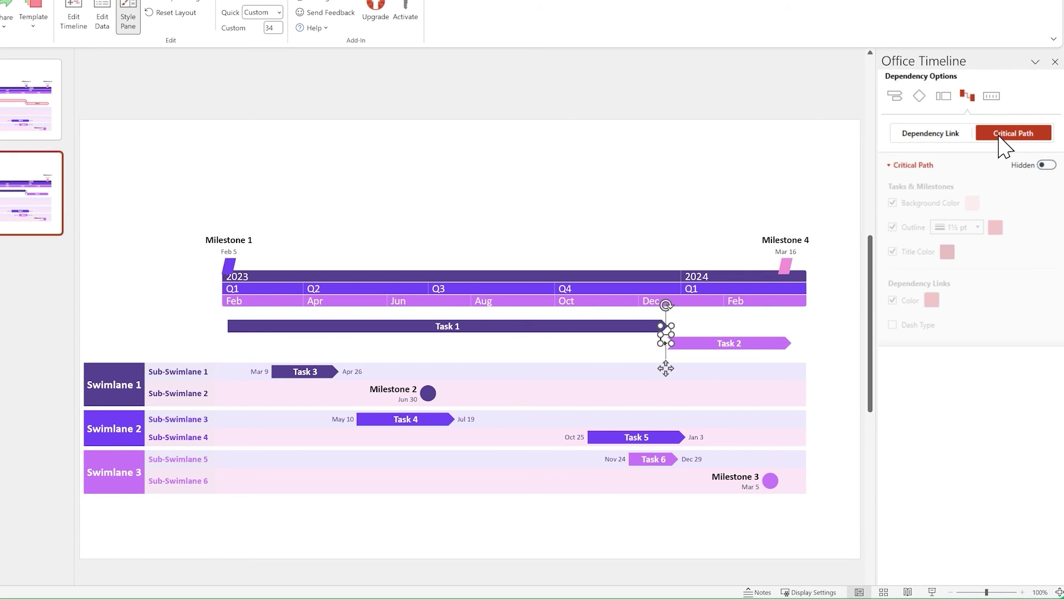
left_click(1047, 165)
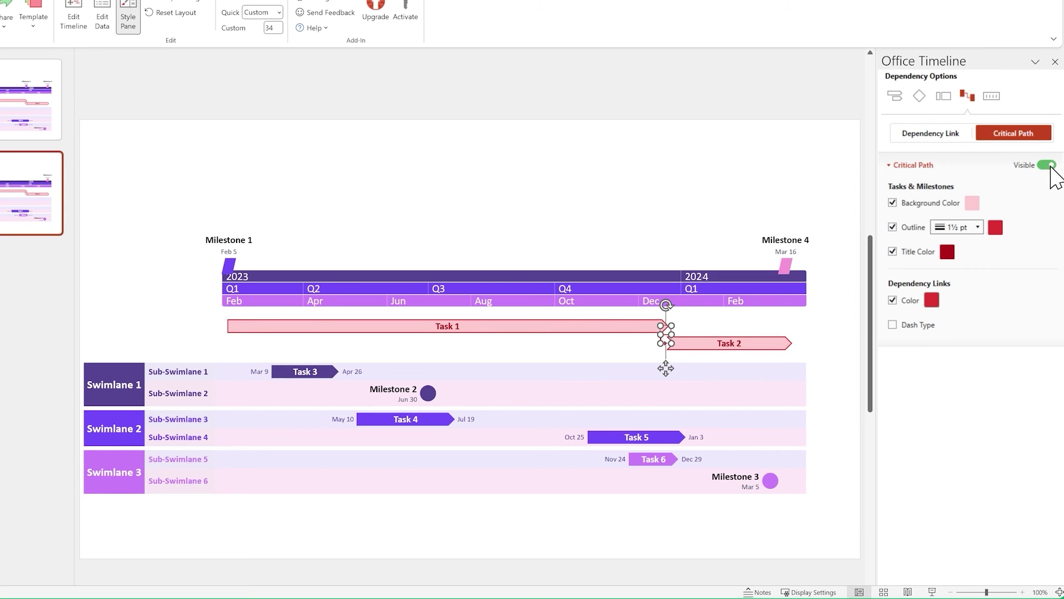